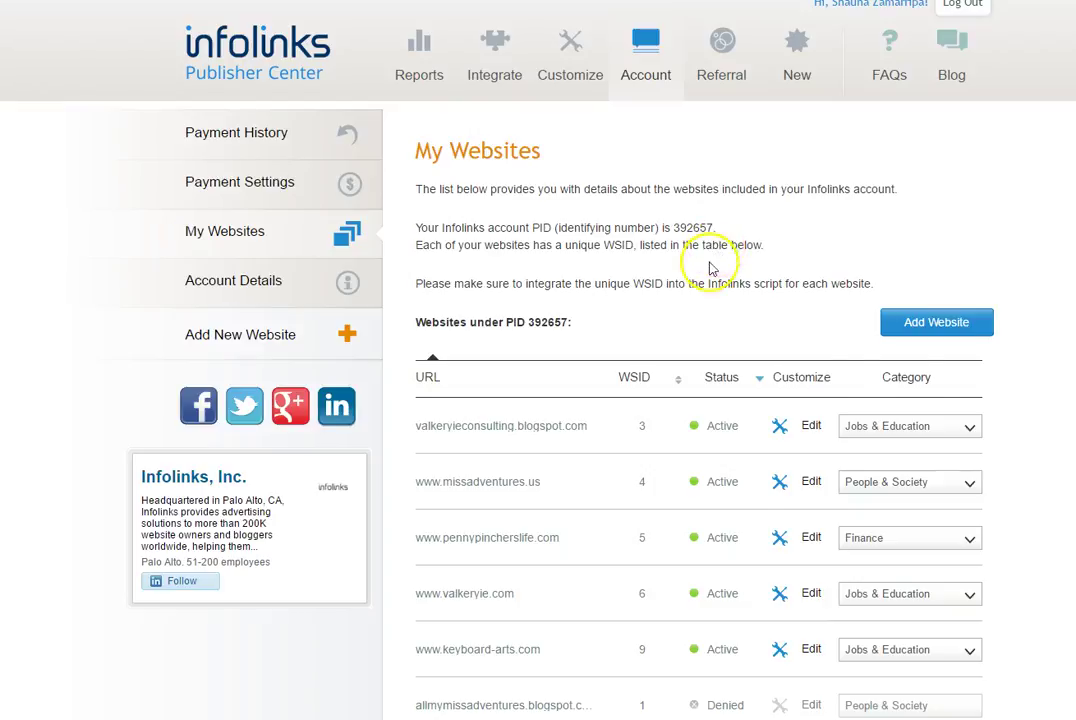
Open the form for adding a website and examine its URL, category, language and comments fields
left_click(936, 322)
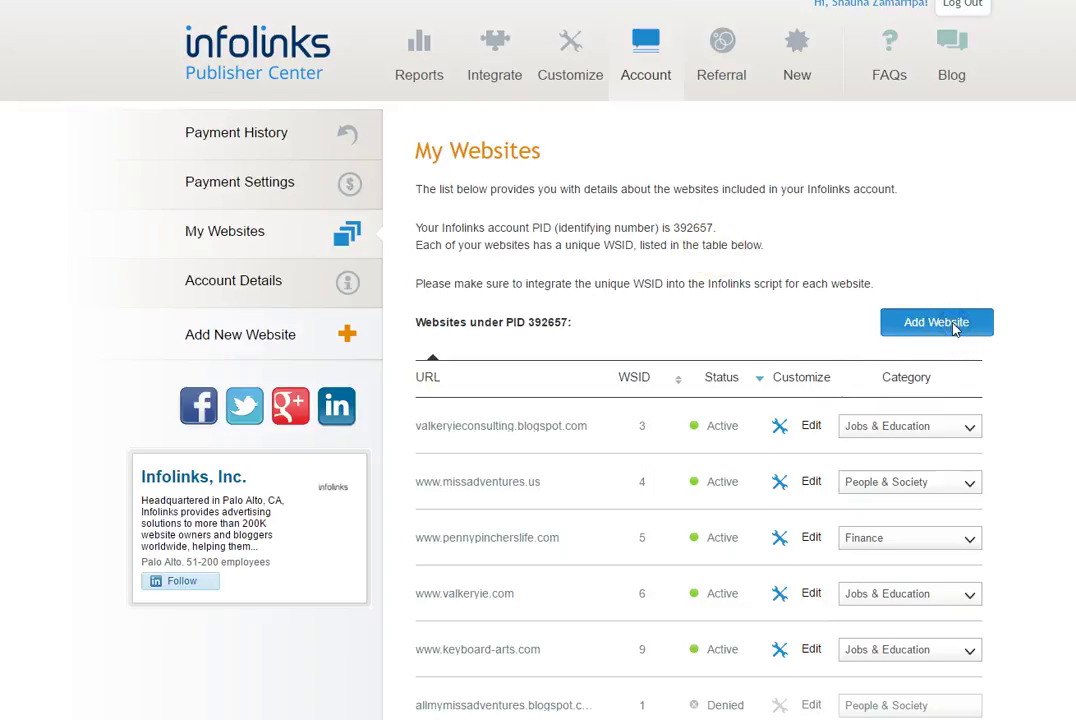
left_click(591, 222)
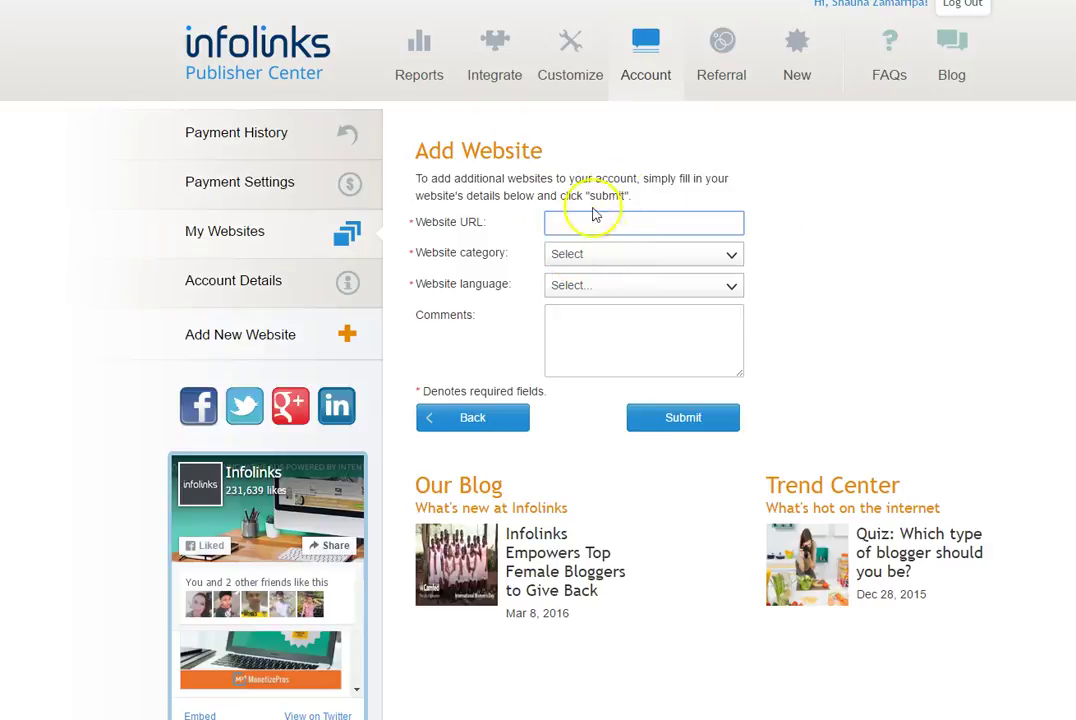
left_click(618, 256)
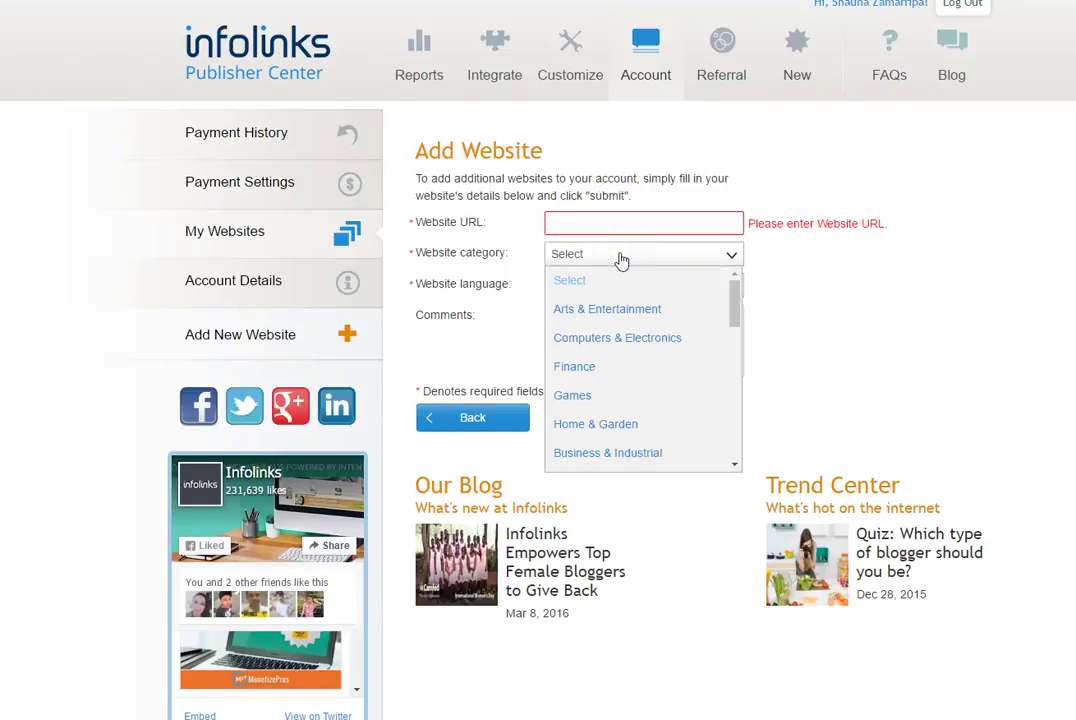
left_click(620, 252)
left_click(413, 288)
left_click(572, 290)
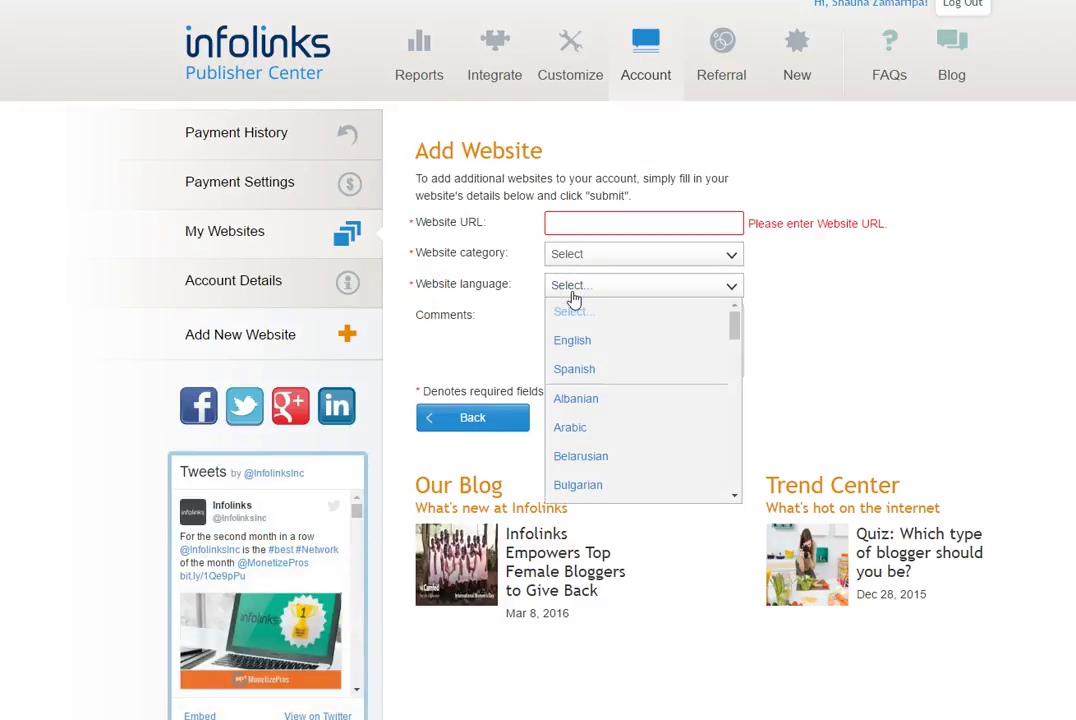
left_click(505, 295)
left_click(602, 345)
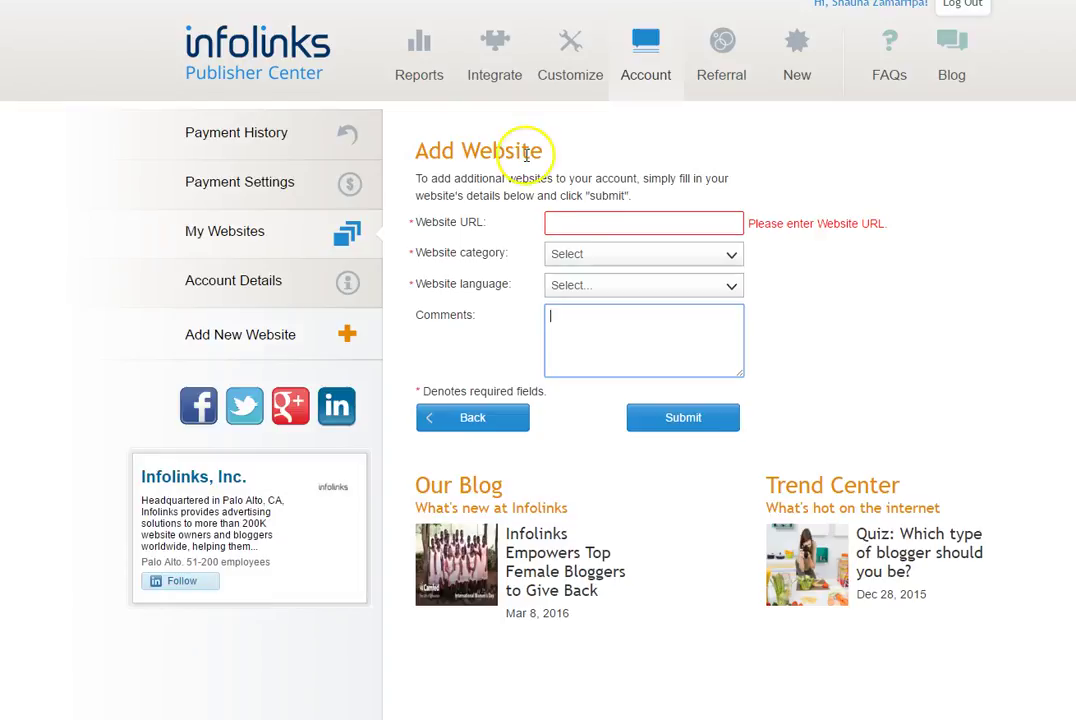
left_click(495, 50)
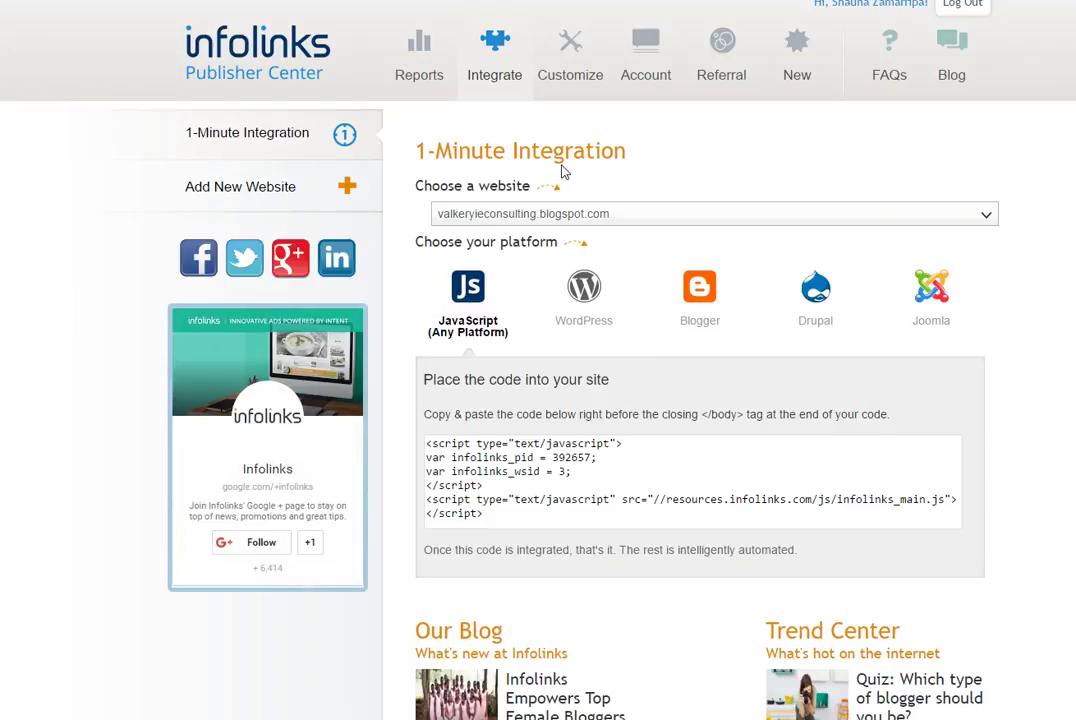
left_click(592, 282)
left_click(583, 218)
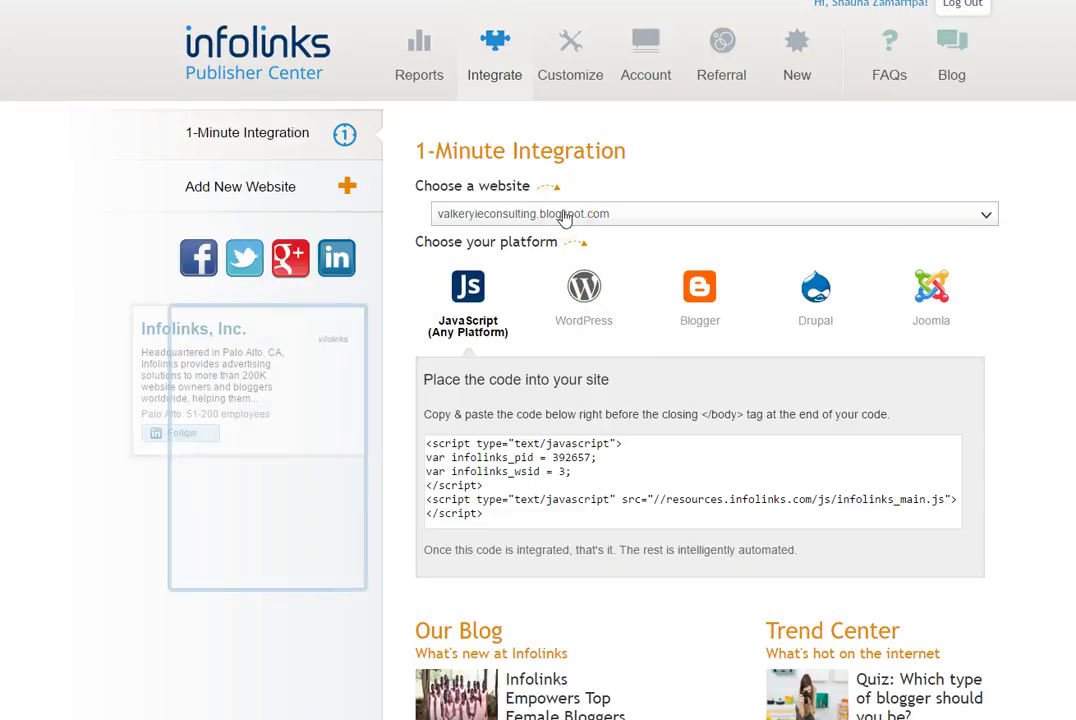
left_click(613, 218)
left_click(553, 279)
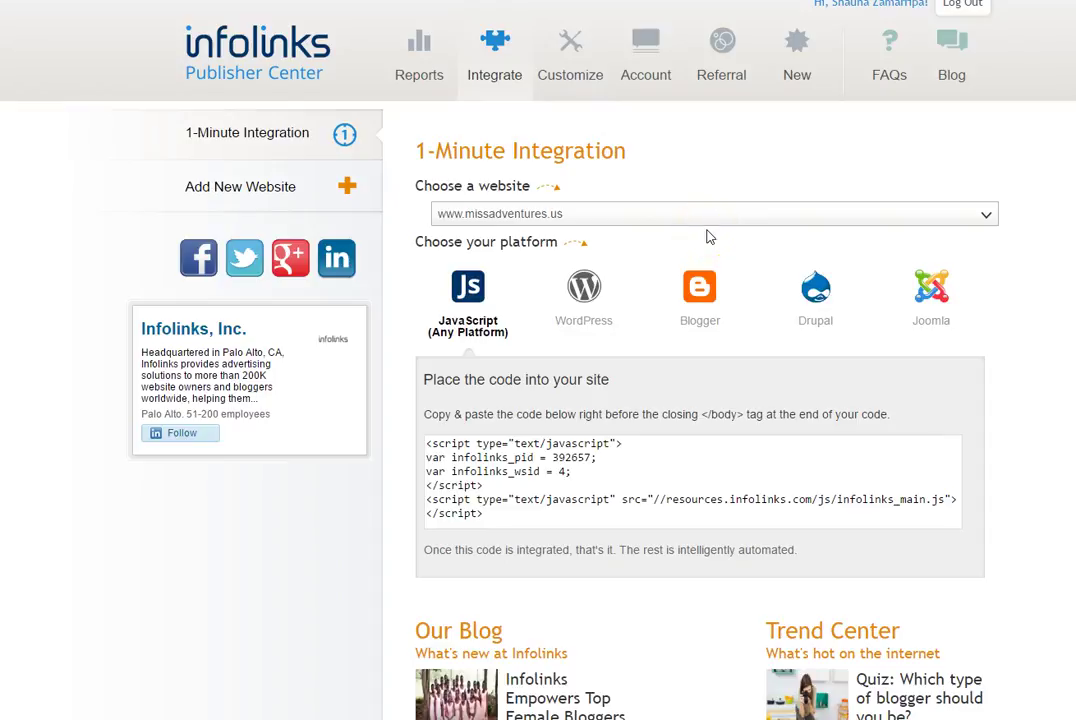
Choose WordPress as the integration platform and read through the plugin download, upload and activation instructions
left_click(583, 287)
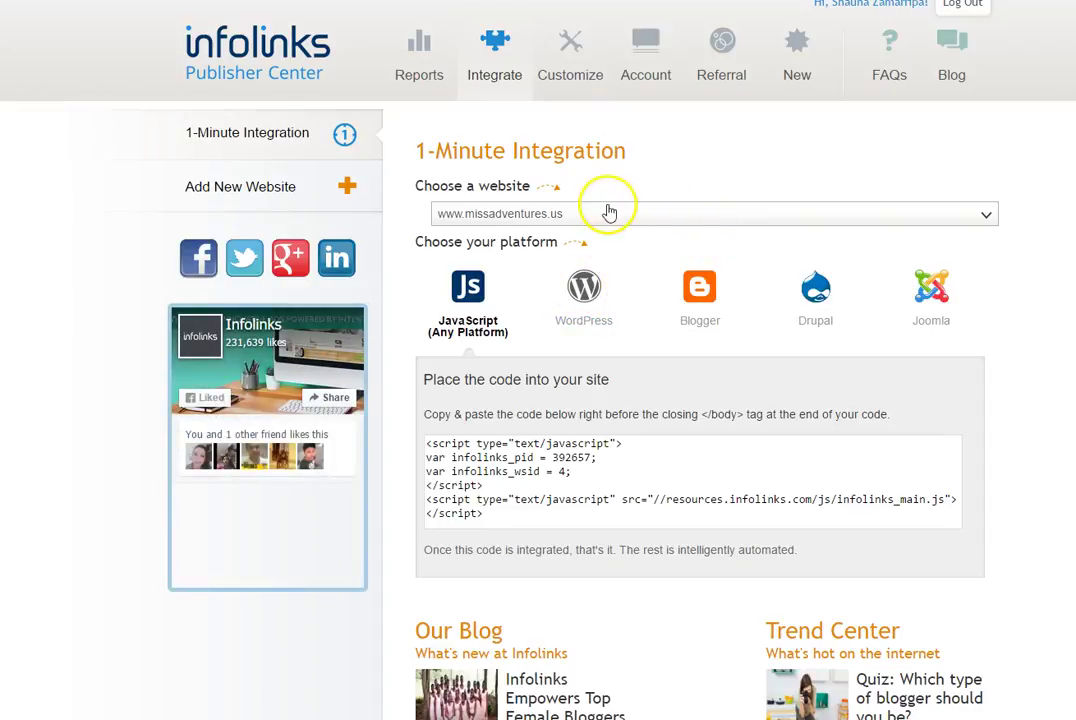
left_click(578, 320)
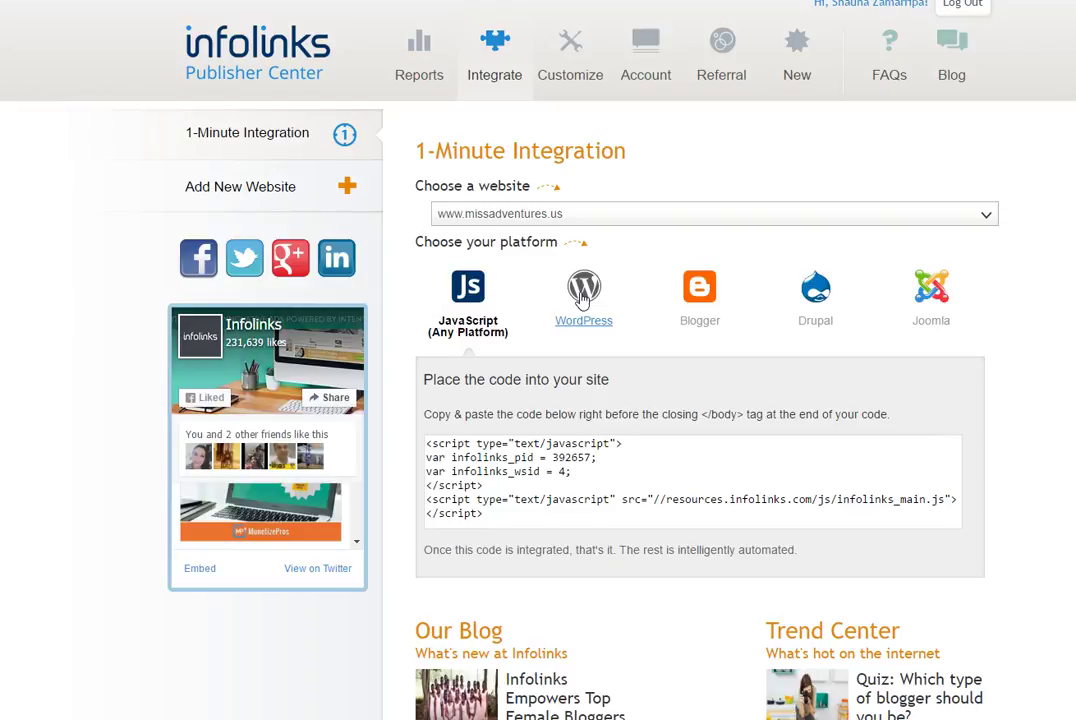
left_click(583, 300)
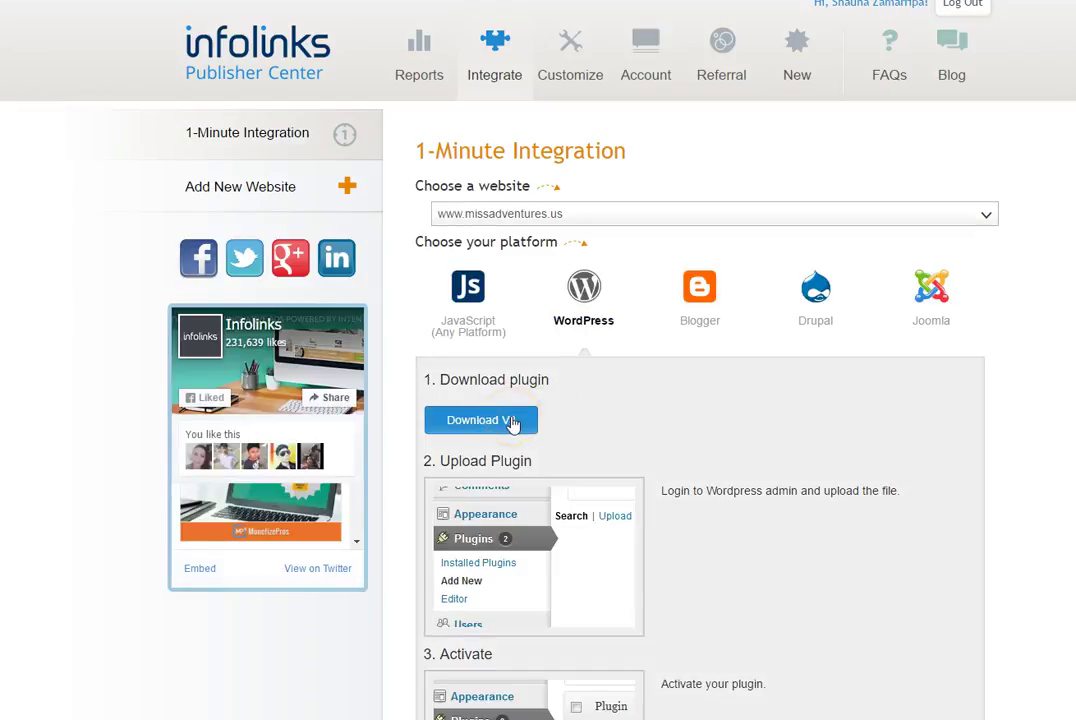
scroll(866, 451, "down", 3)
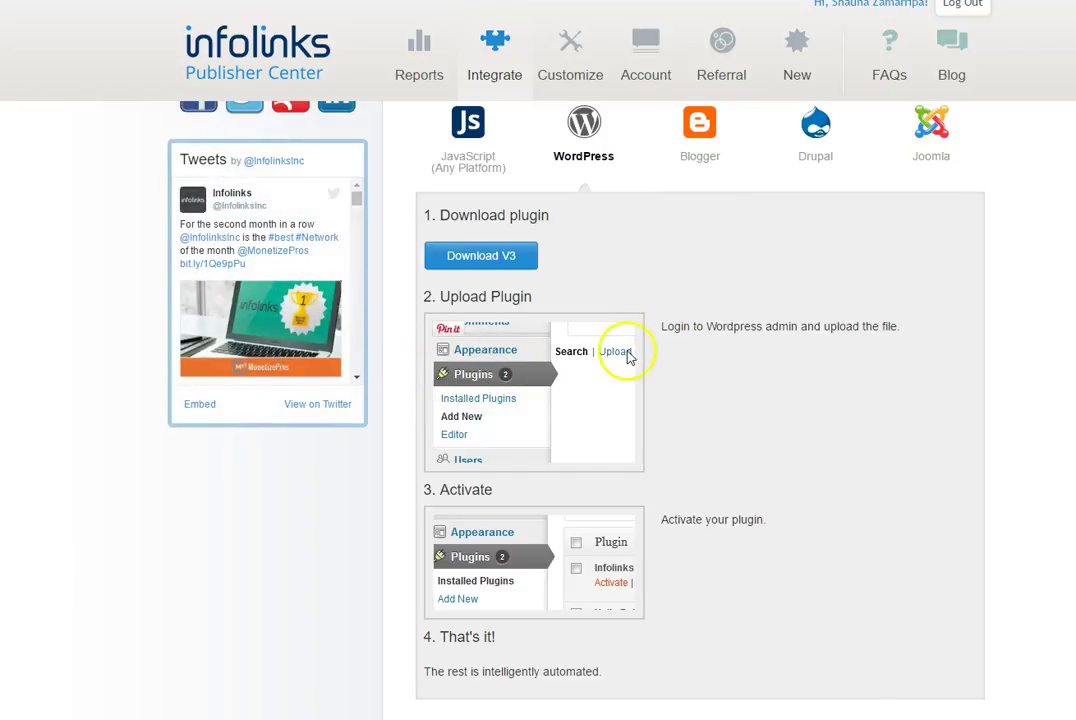
scroll(604, 357, "down", 3)
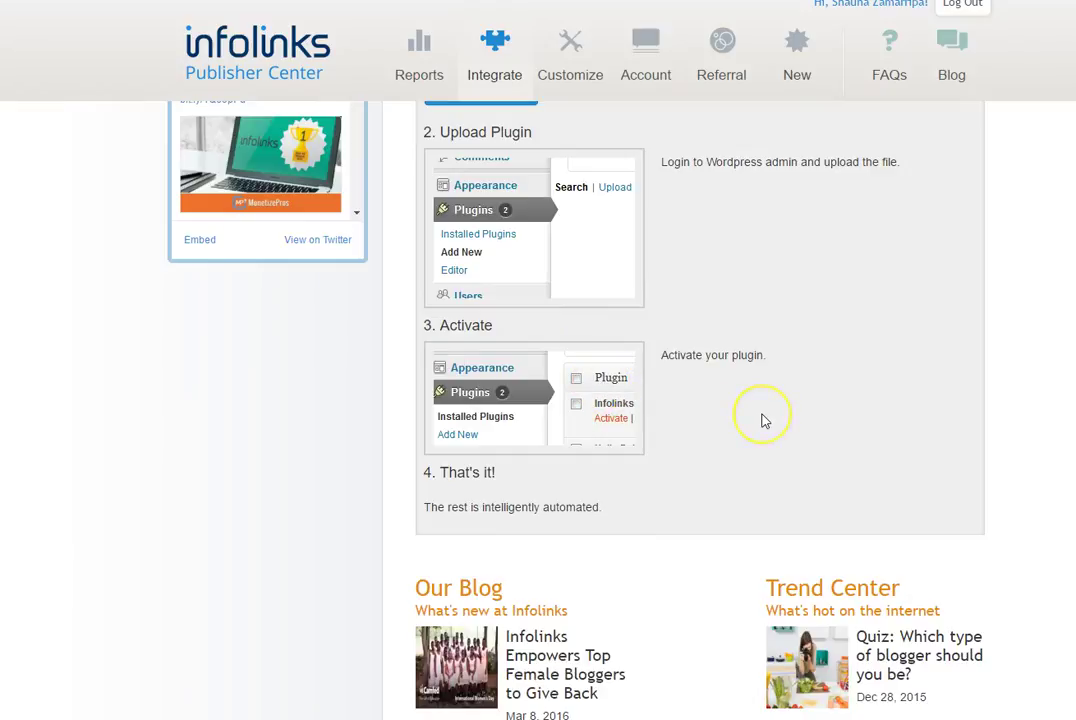
scroll(764, 421, "up", 6)
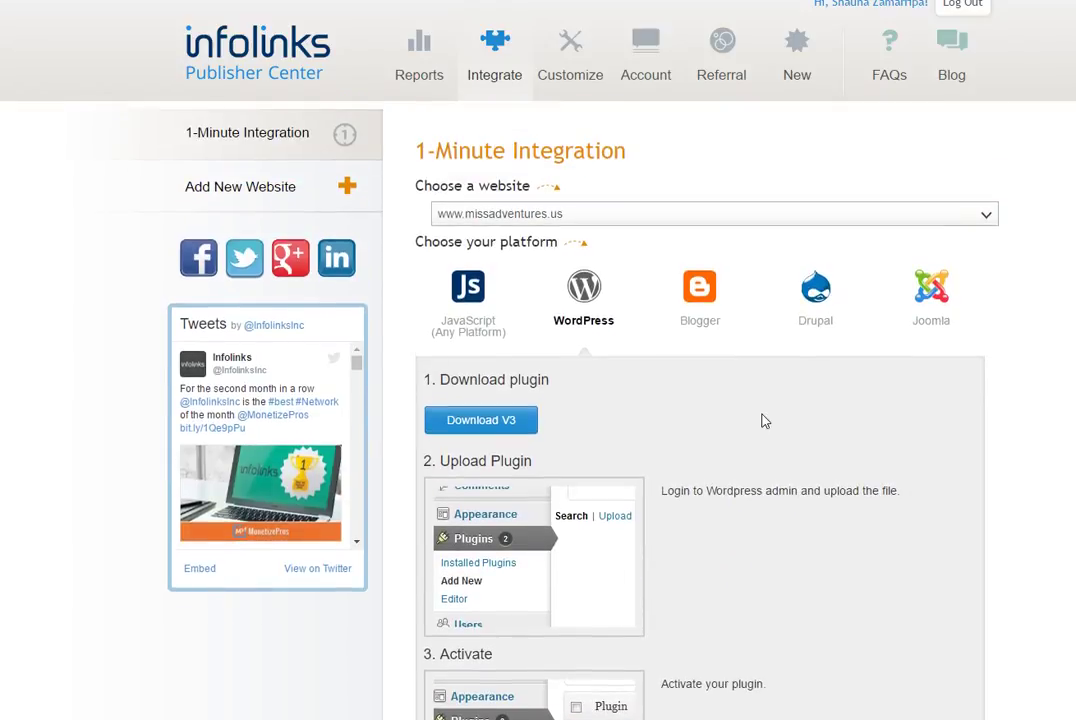
Switch to the WordPress plugins page and try to install an uploaded plugin from wordpress30.zip
left_click(758, 418)
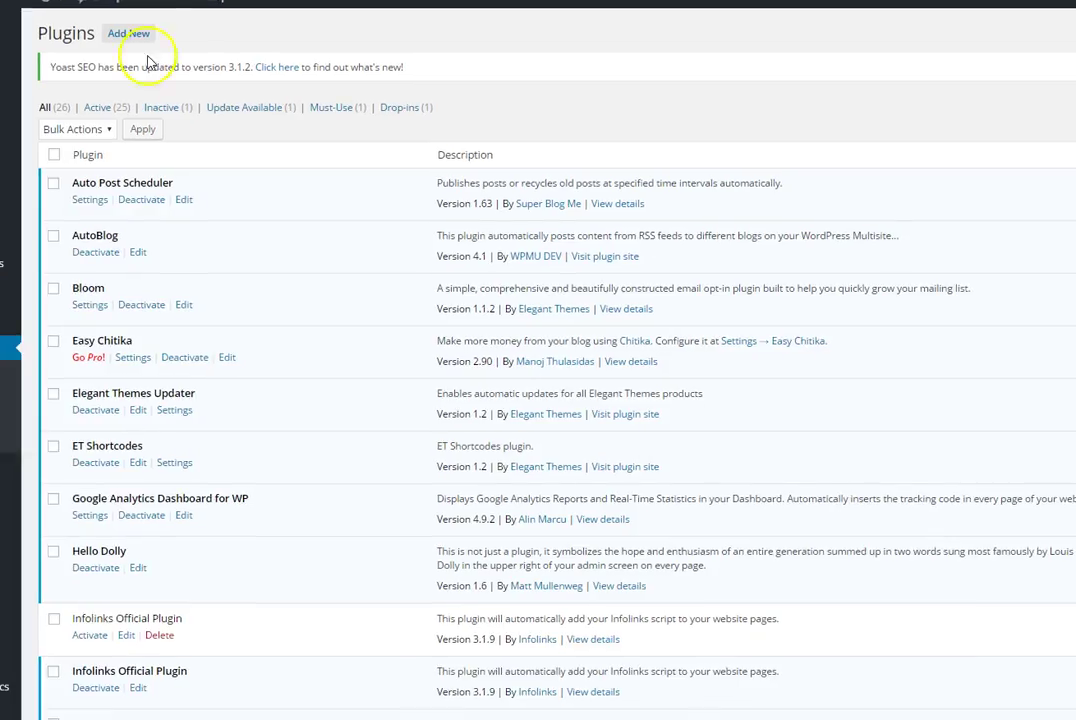
left_click(128, 36)
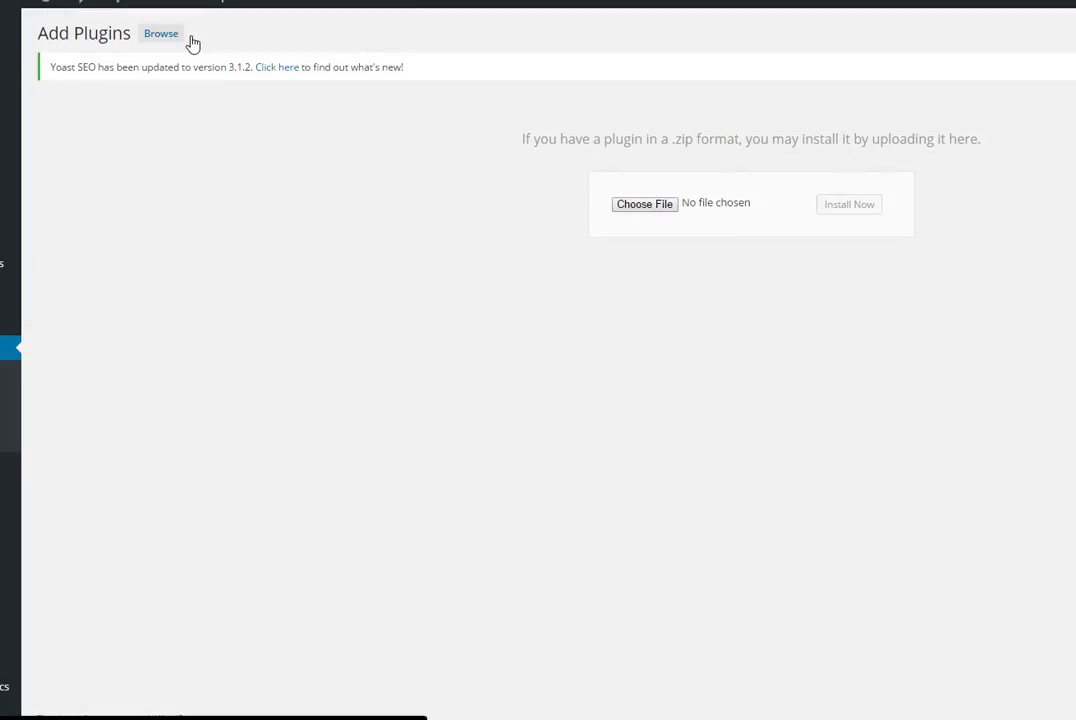
left_click(644, 207)
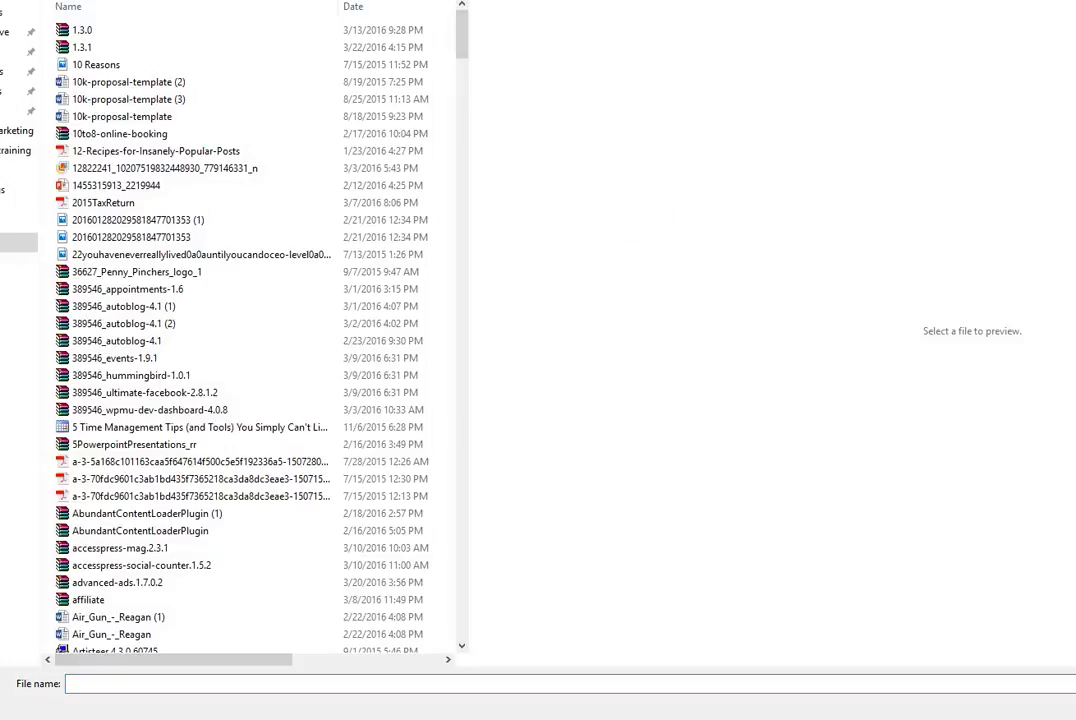
type("wordpress30")
left_click(7, 33)
left_click(67, 79)
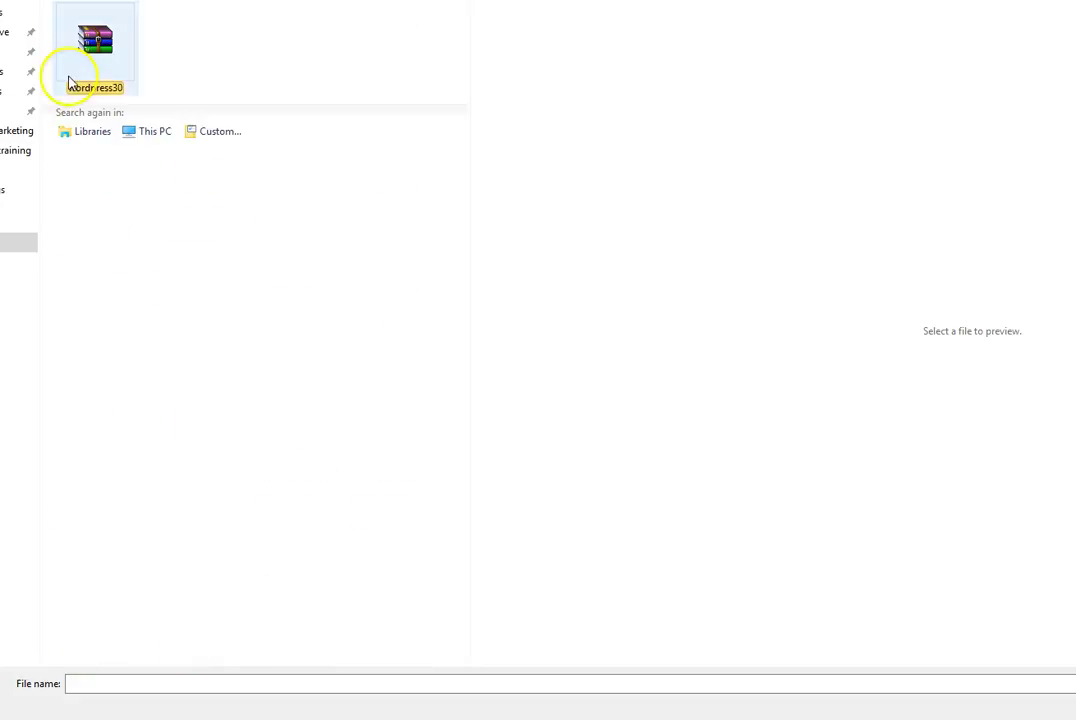
double_click(97, 40)
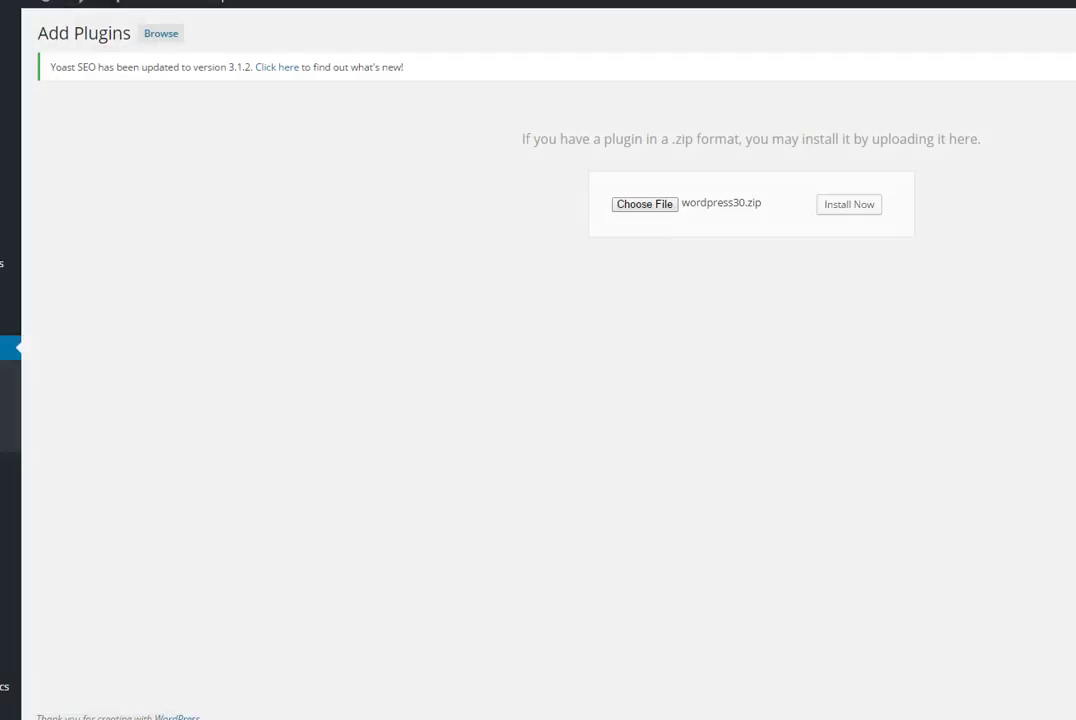
left_click(847, 206)
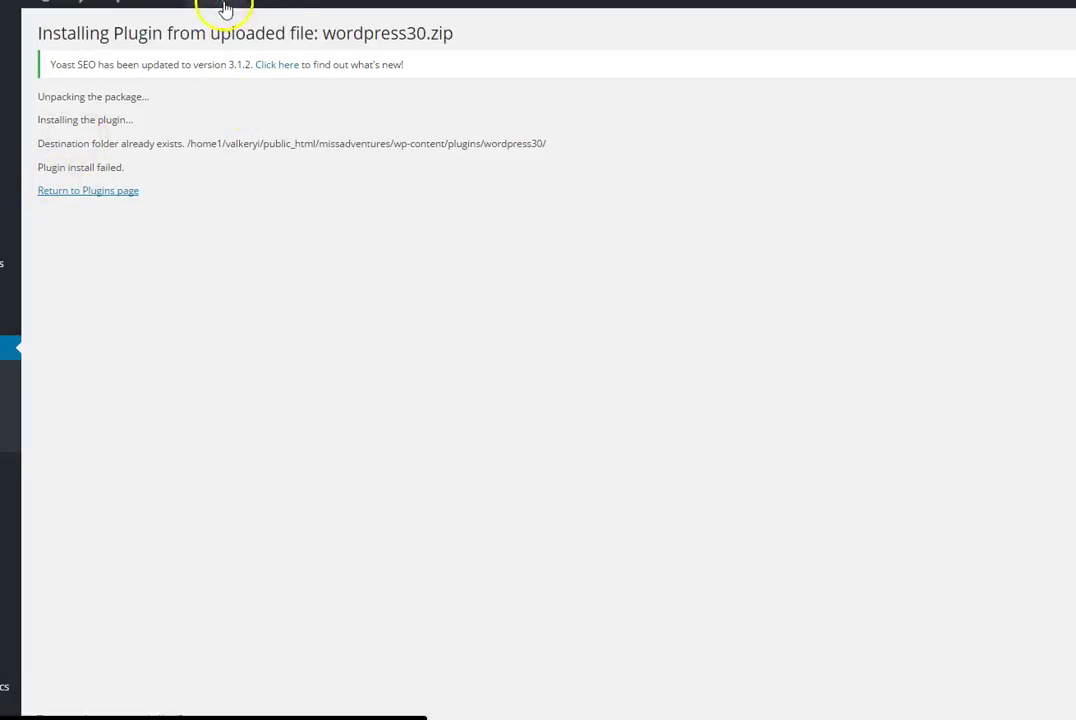
Open the Infolinks plugin settings and examine the Publisher ID, Website ID, page exclusion and display options
mouse_move(223, 7)
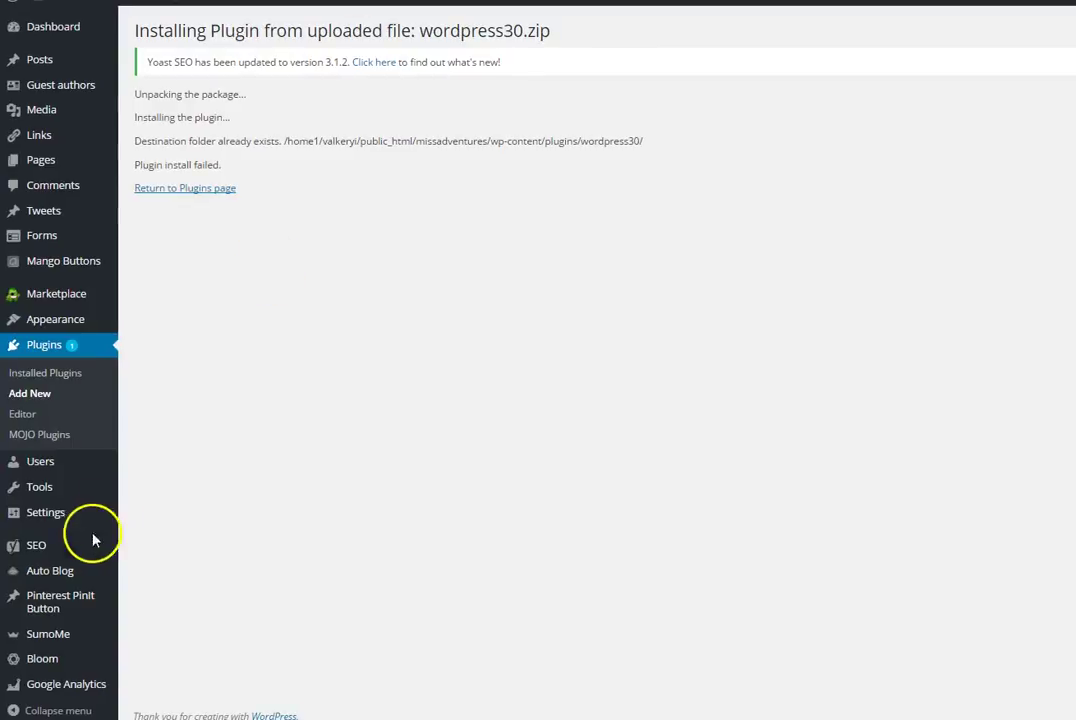
mouse_move(79, 519)
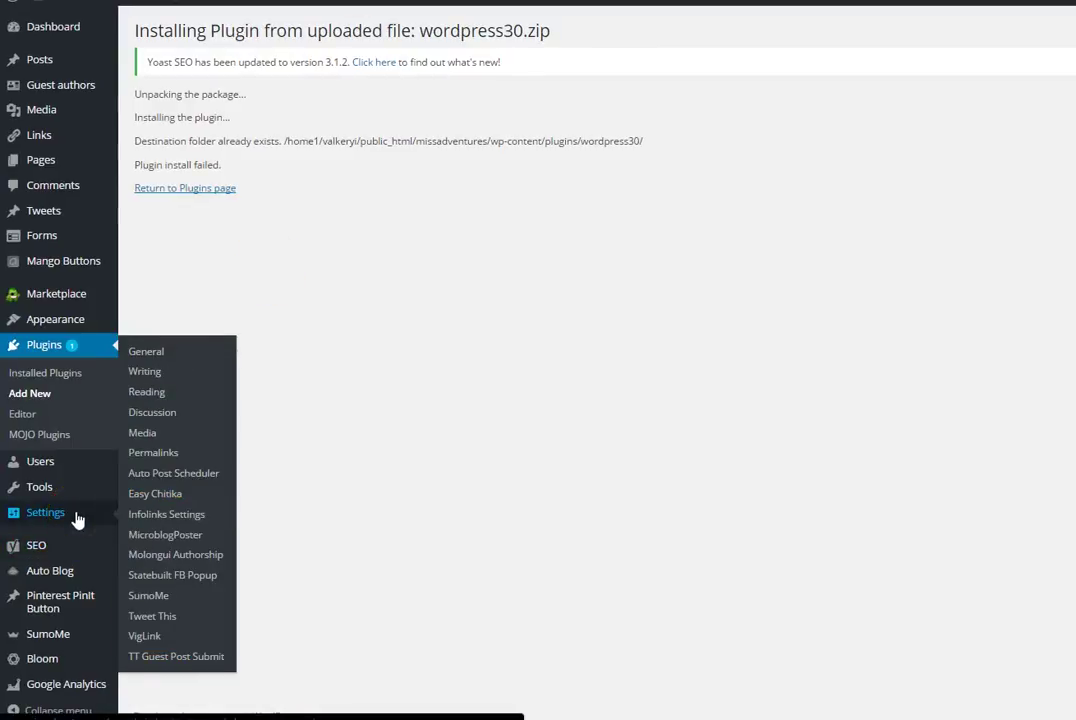
left_click(152, 517)
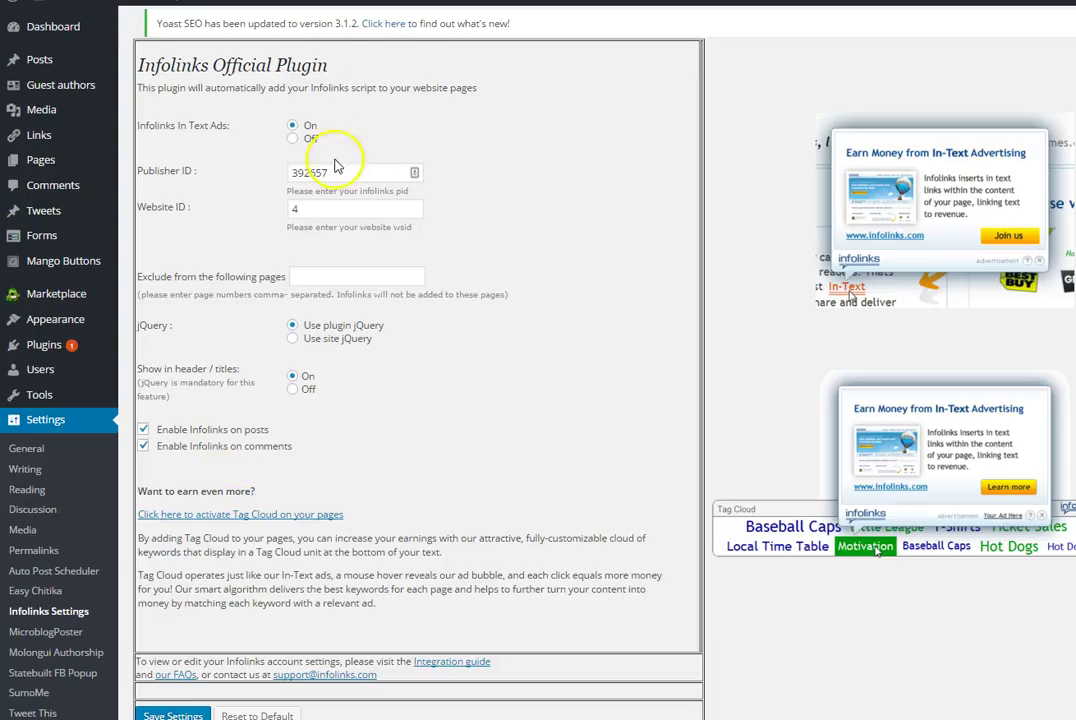
left_click(336, 170)
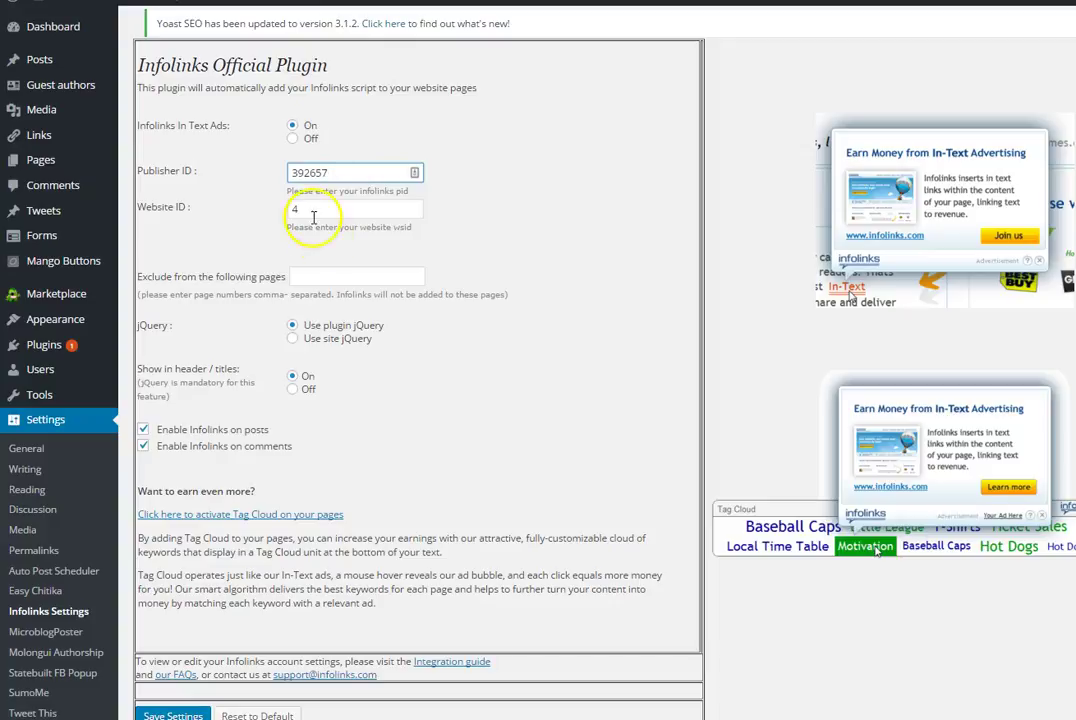
left_click(305, 209)
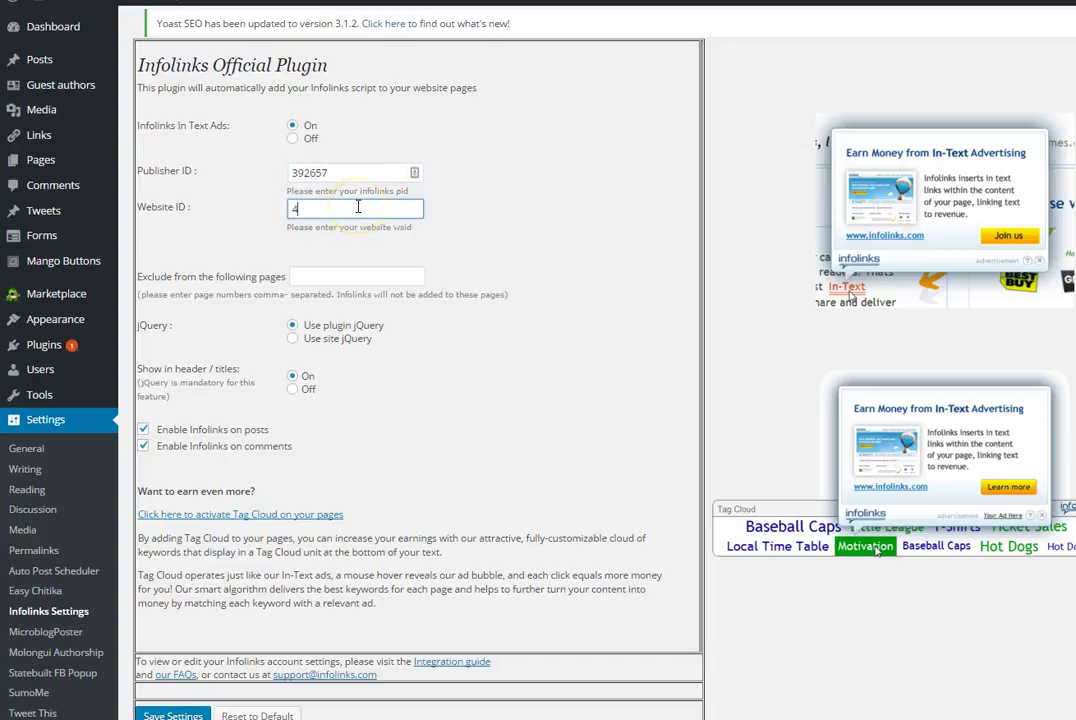
left_click(353, 277)
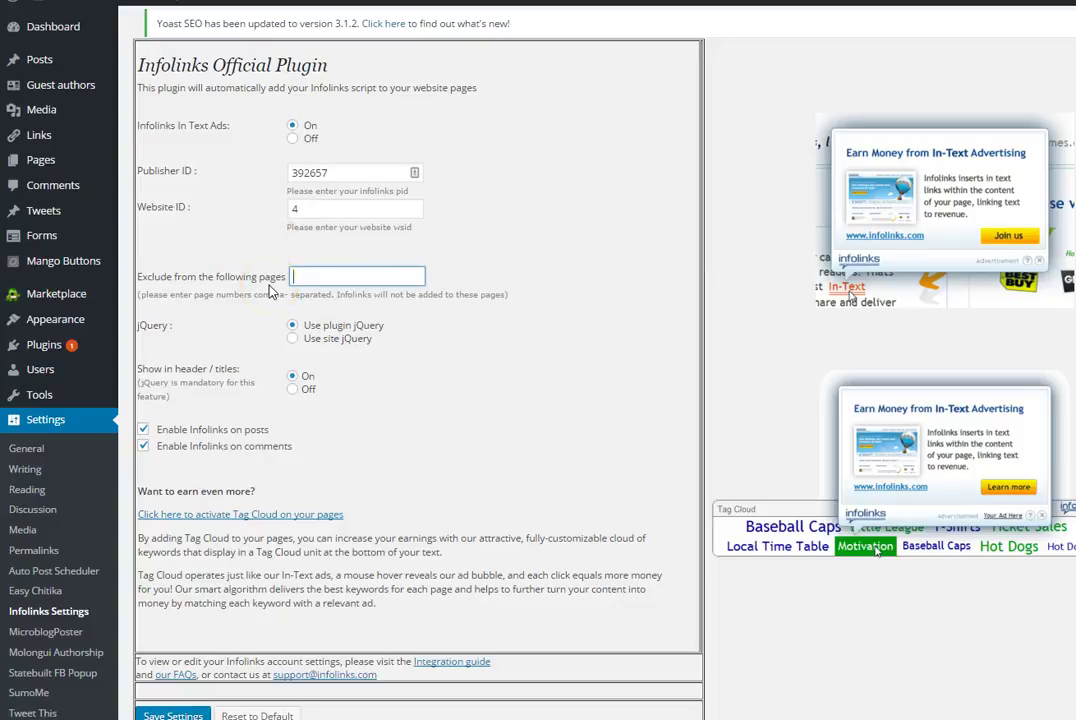
scroll(268, 290, "down", 1)
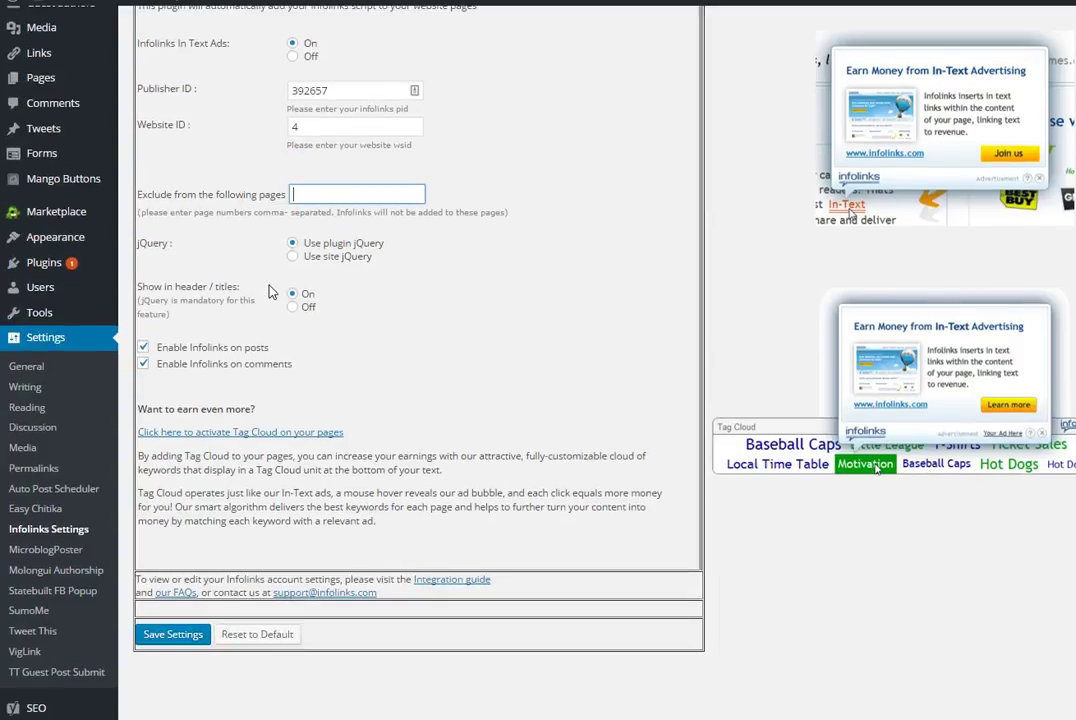
scroll(268, 290, "down", 2)
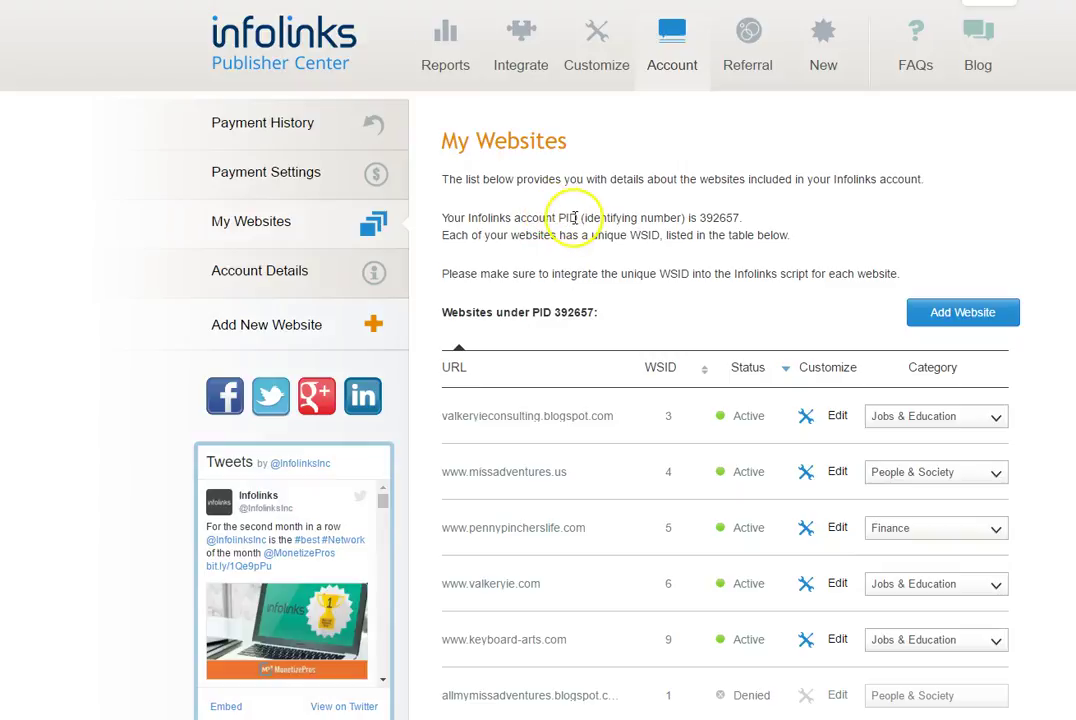
Copy the account PID from the My Websites page in Infolinks and paste it into the plugin's Publisher ID field without the period
left_click_drag(743, 217, 700, 217)
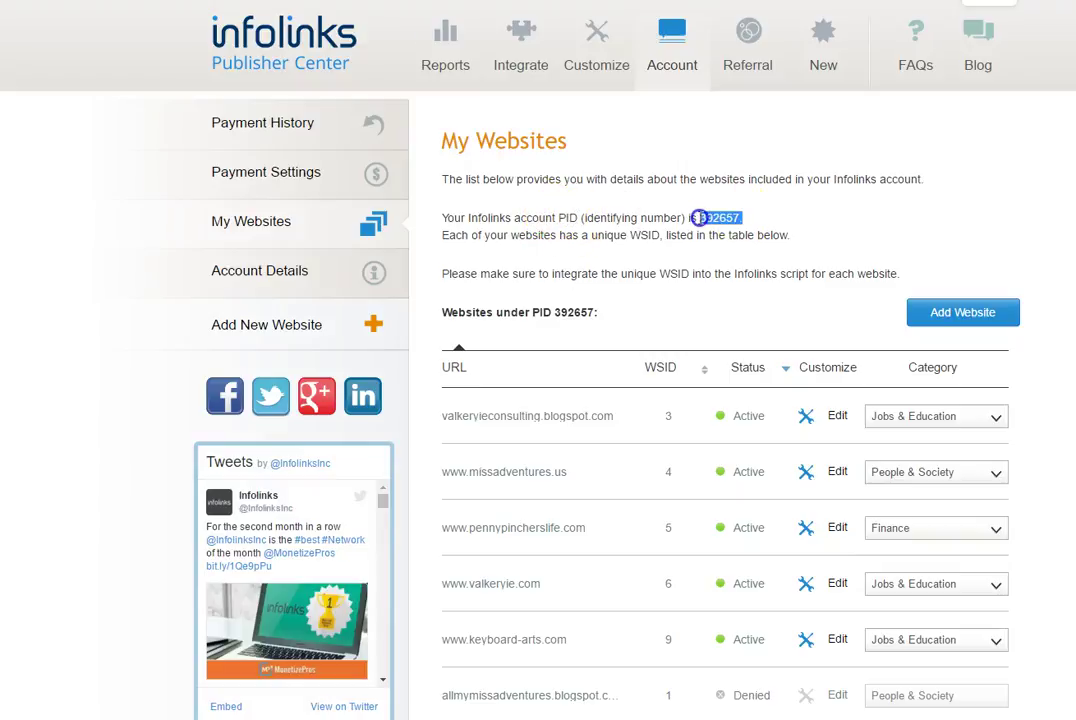
right_click(712, 219)
left_click(730, 231)
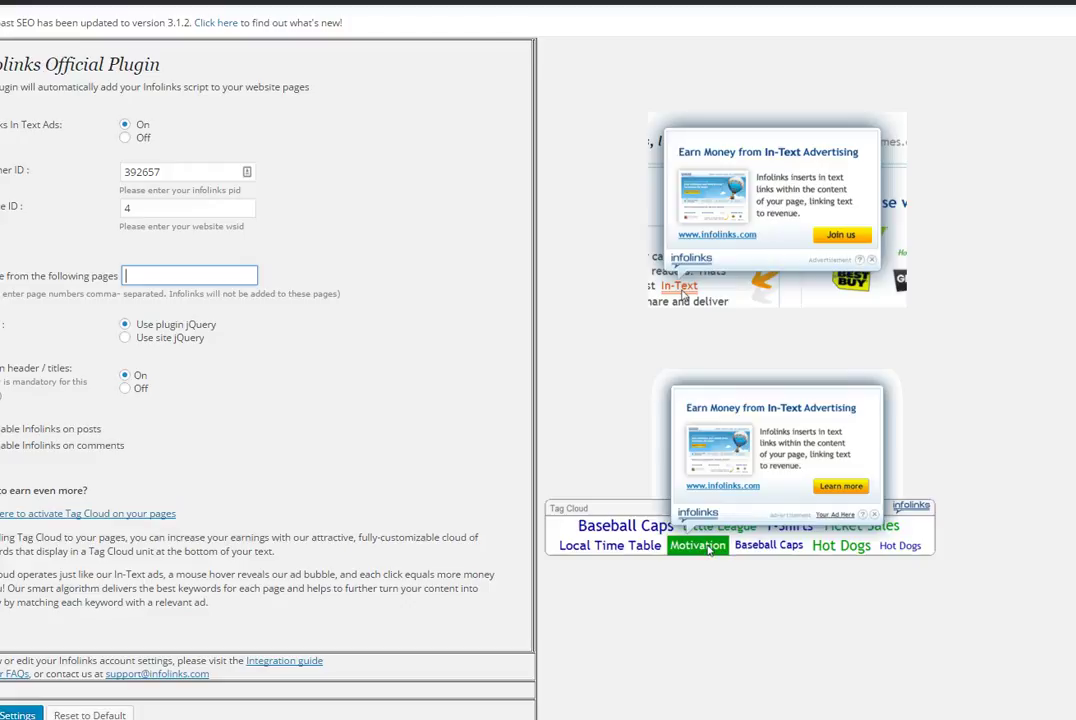
double_click(184, 168)
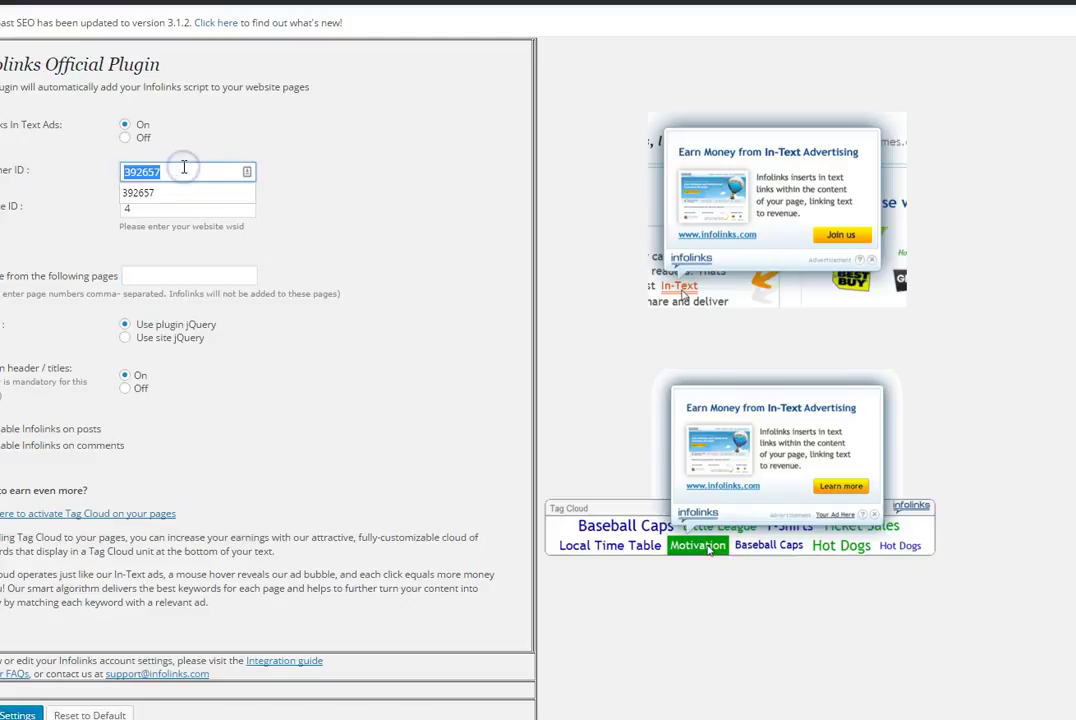
key("ctrl+v")
key("BackSpace")
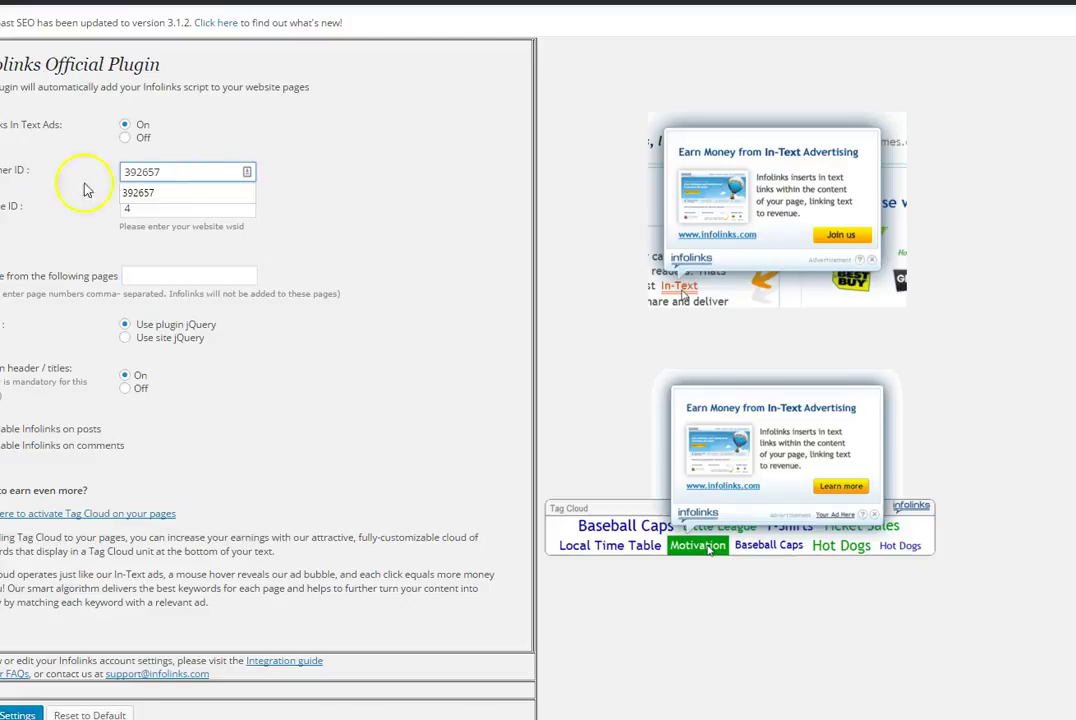
left_click(34, 188)
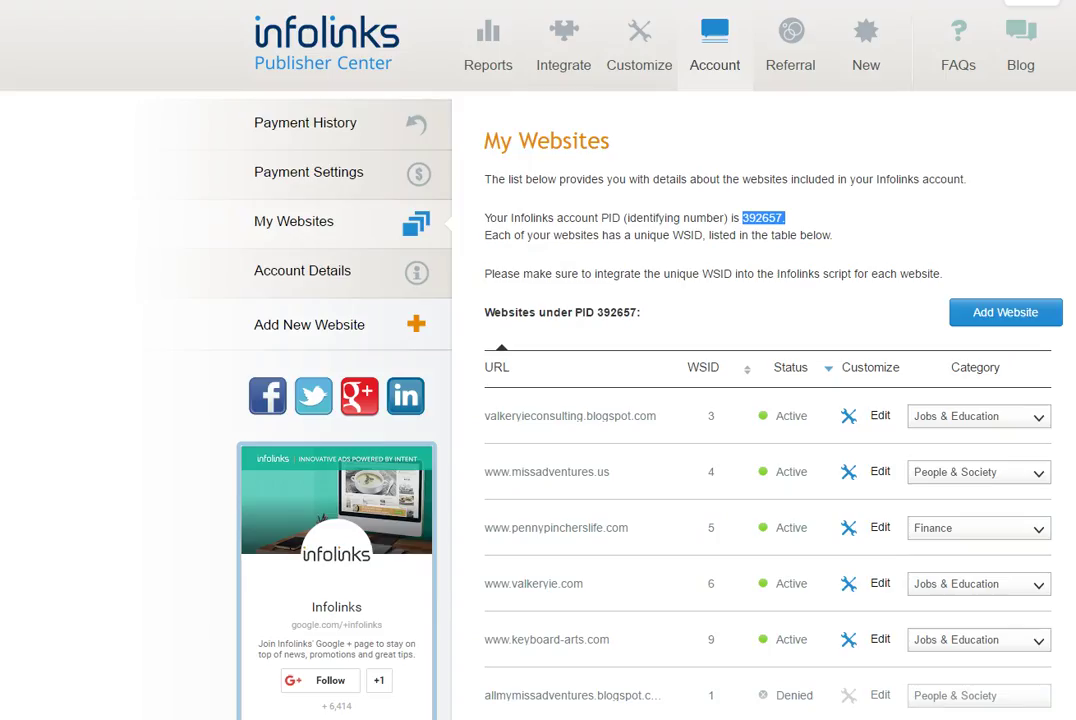
Check the website's WSID in the Infolinks website list and save the plugin settings in WordPress
scroll(712, 420, "down", 1)
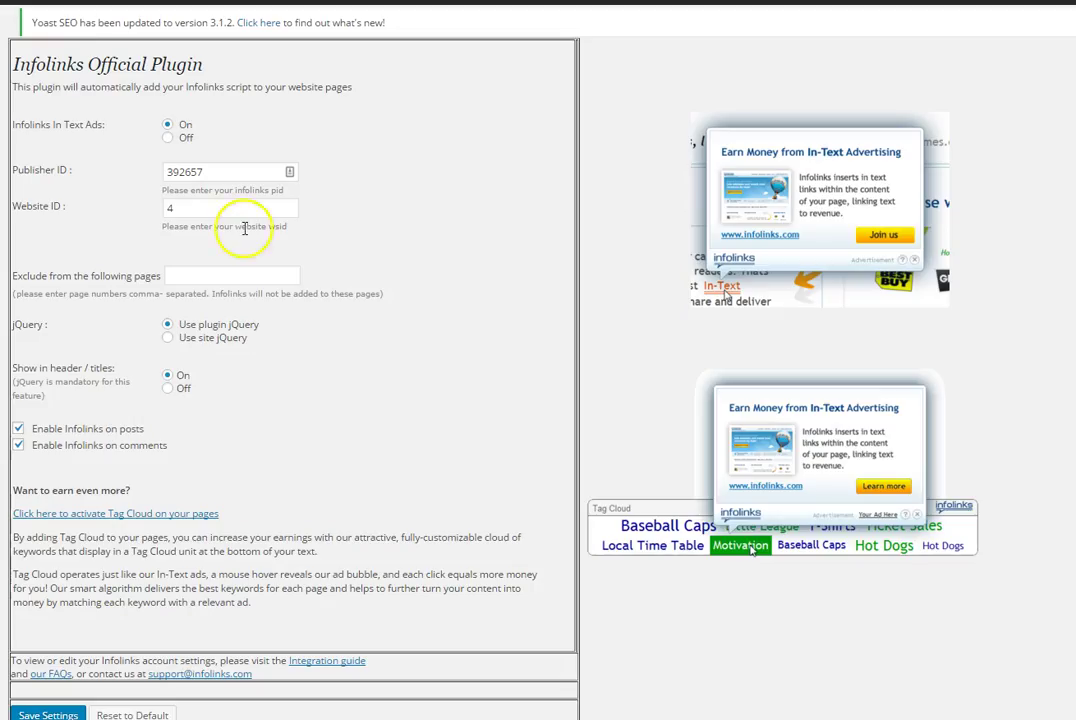
left_click(228, 216)
scroll(248, 206, "down", 3)
left_click(42, 472)
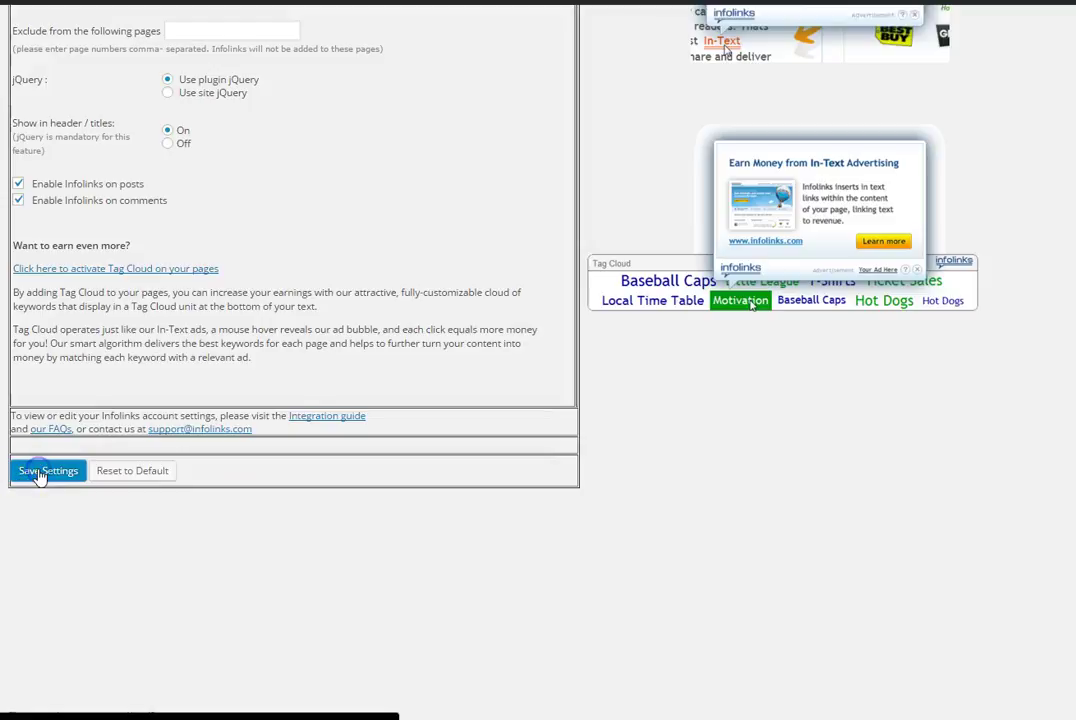
left_click(178, 150)
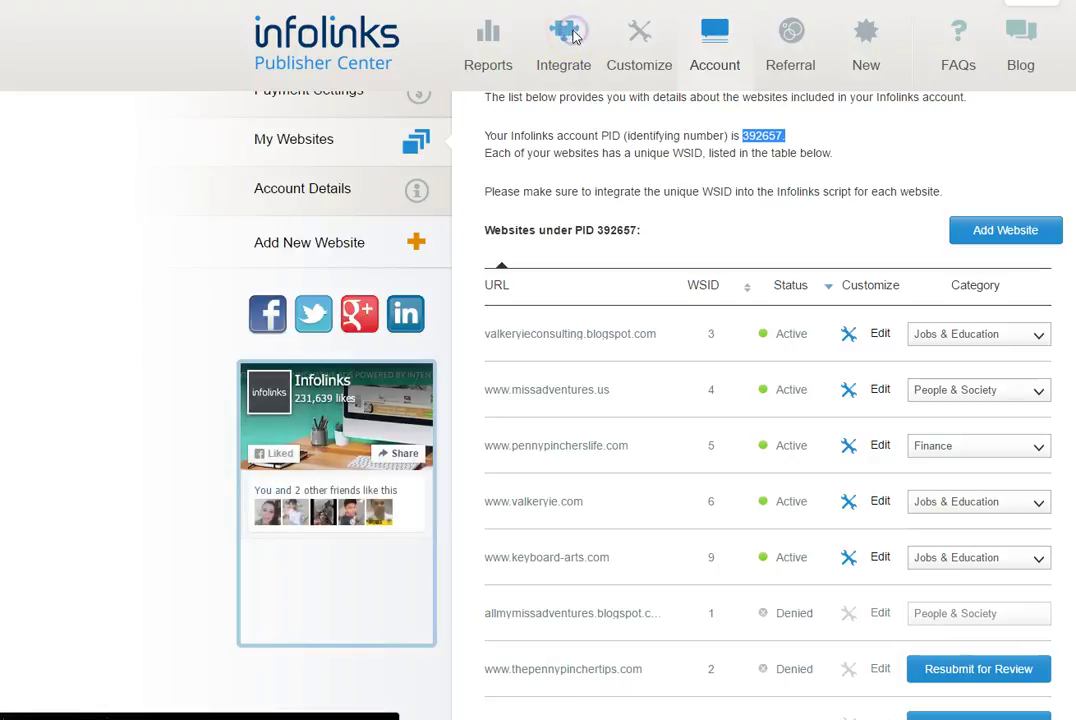
left_click(574, 37)
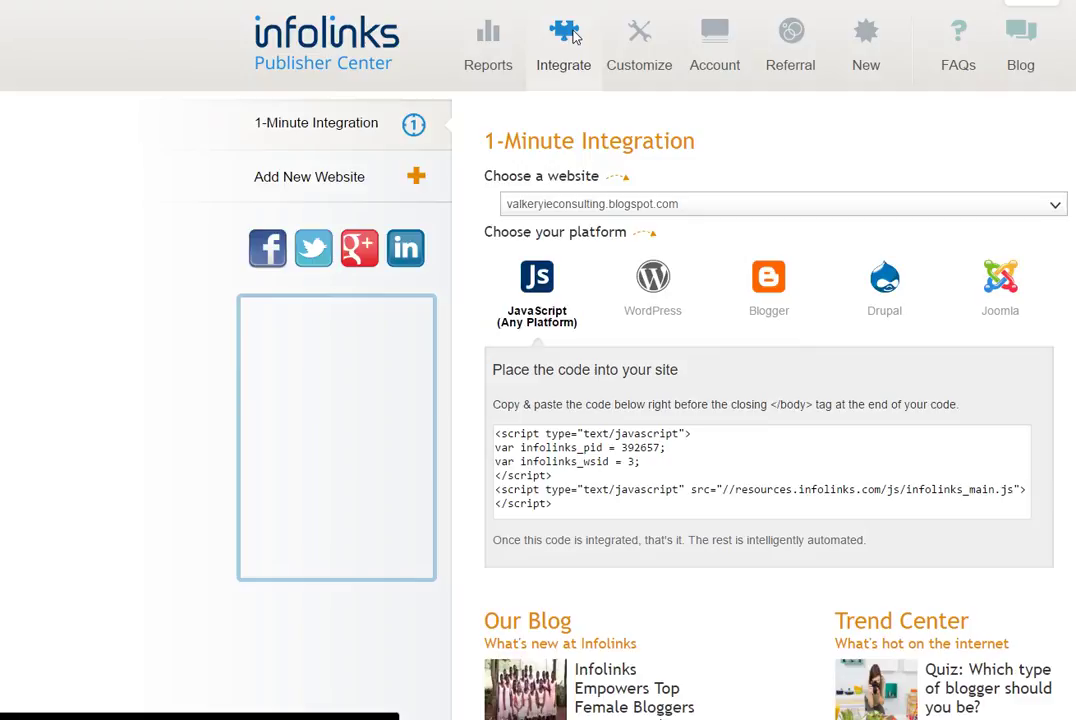
left_click(640, 45)
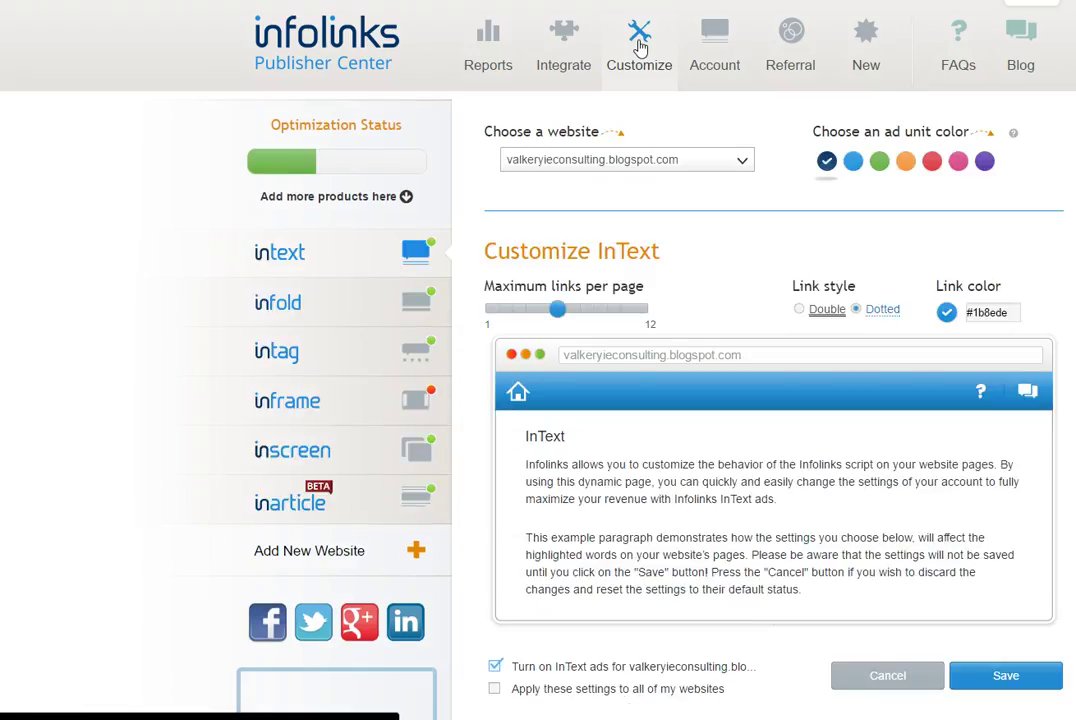
left_click(606, 165)
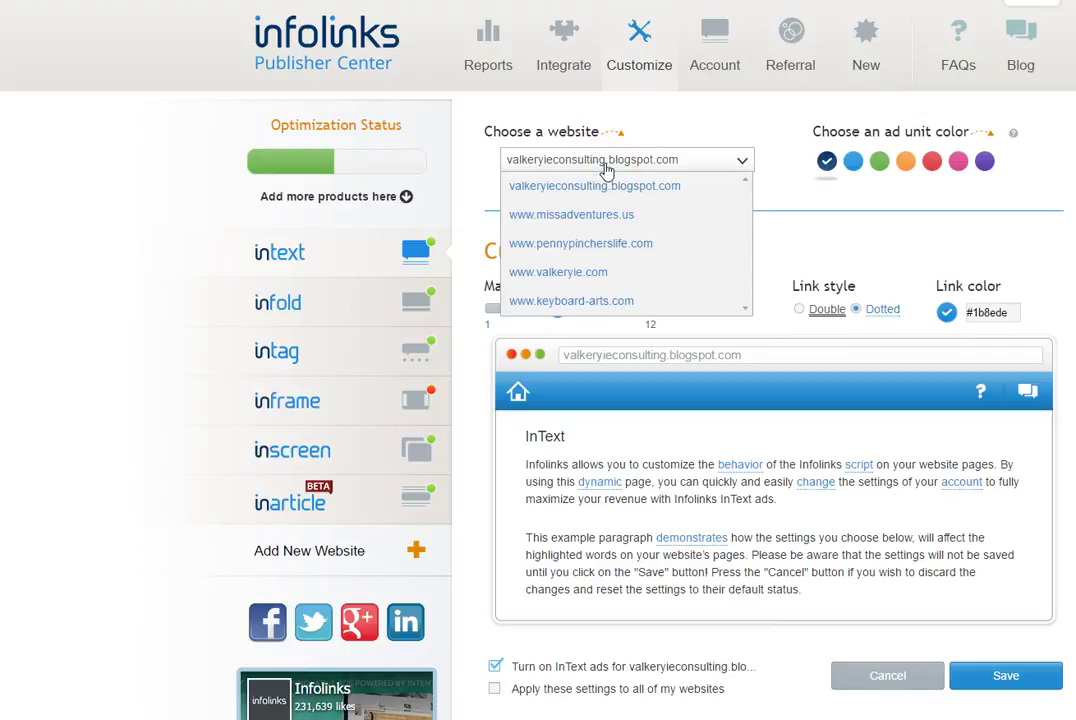
left_click(560, 214)
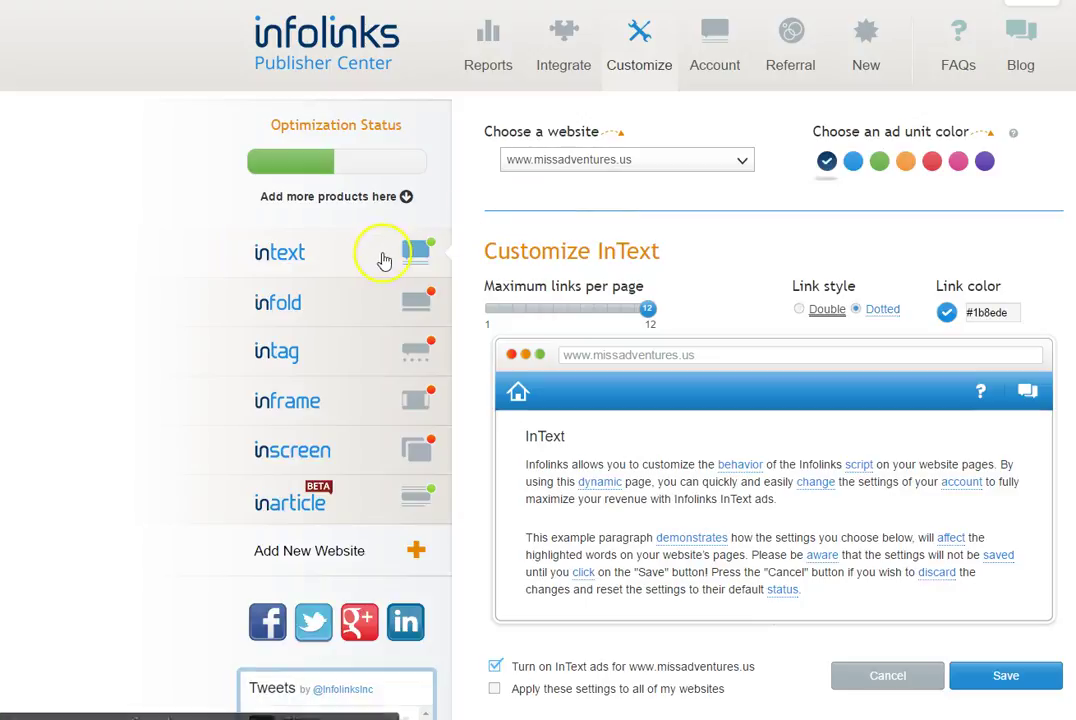
Preview the InText sample ad, try the Double link style, and restore Dotted with a maximum of 12 links per page
left_click(414, 258)
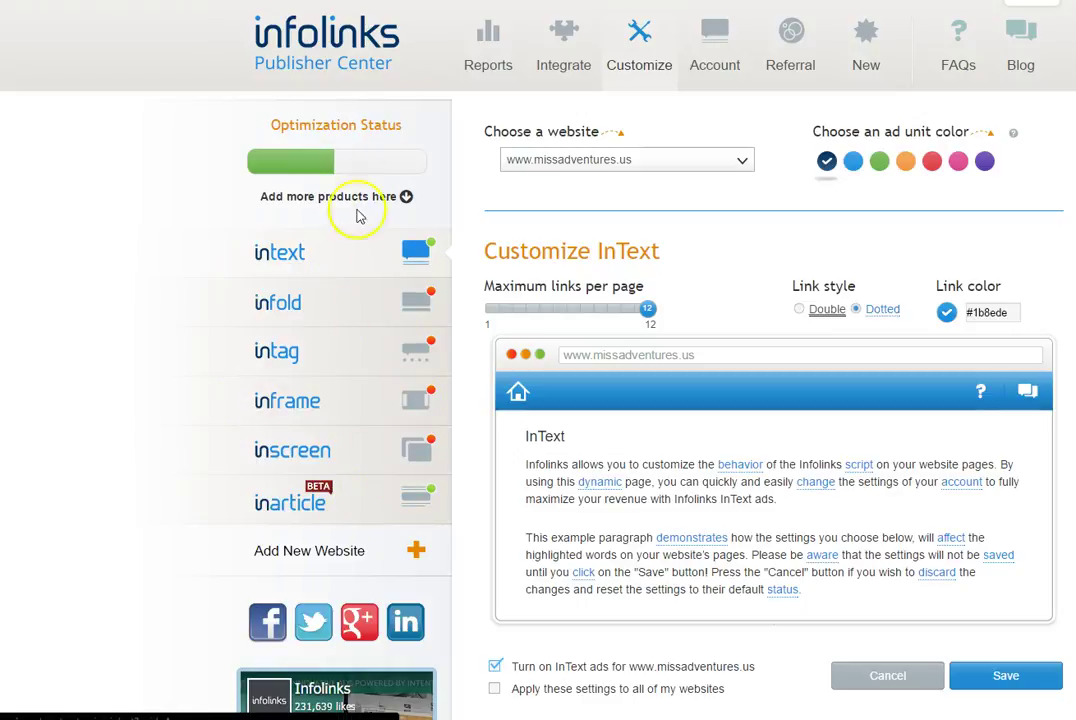
scroll(697, 457, "down", 2)
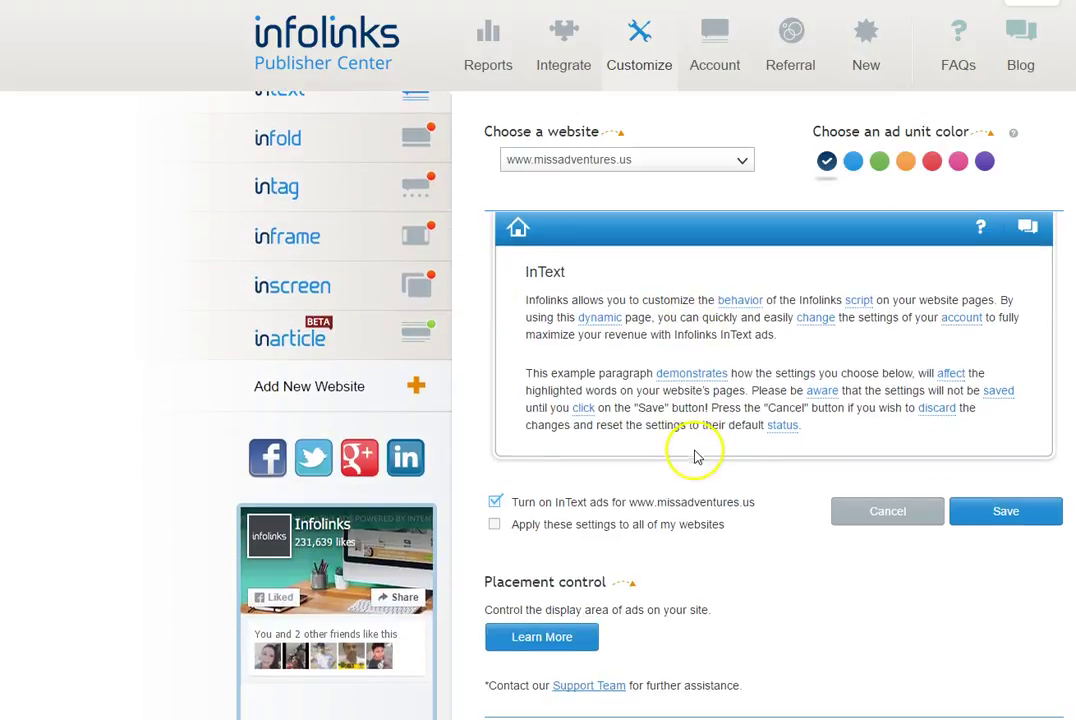
mouse_move(616, 318)
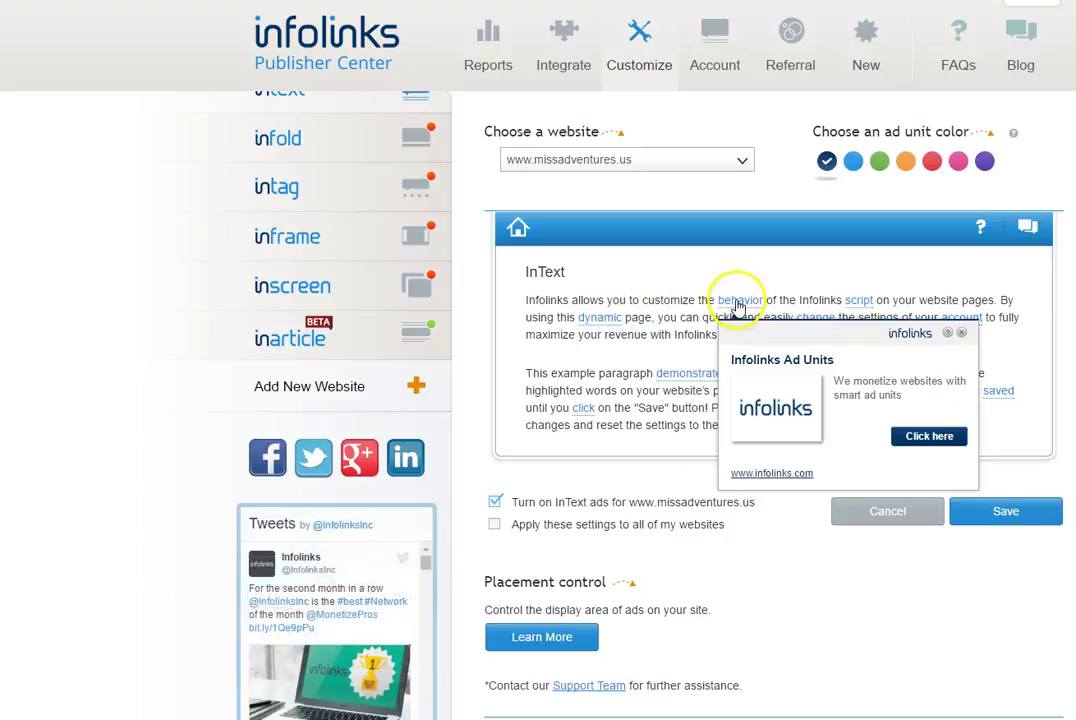
scroll(645, 316, "up", 1)
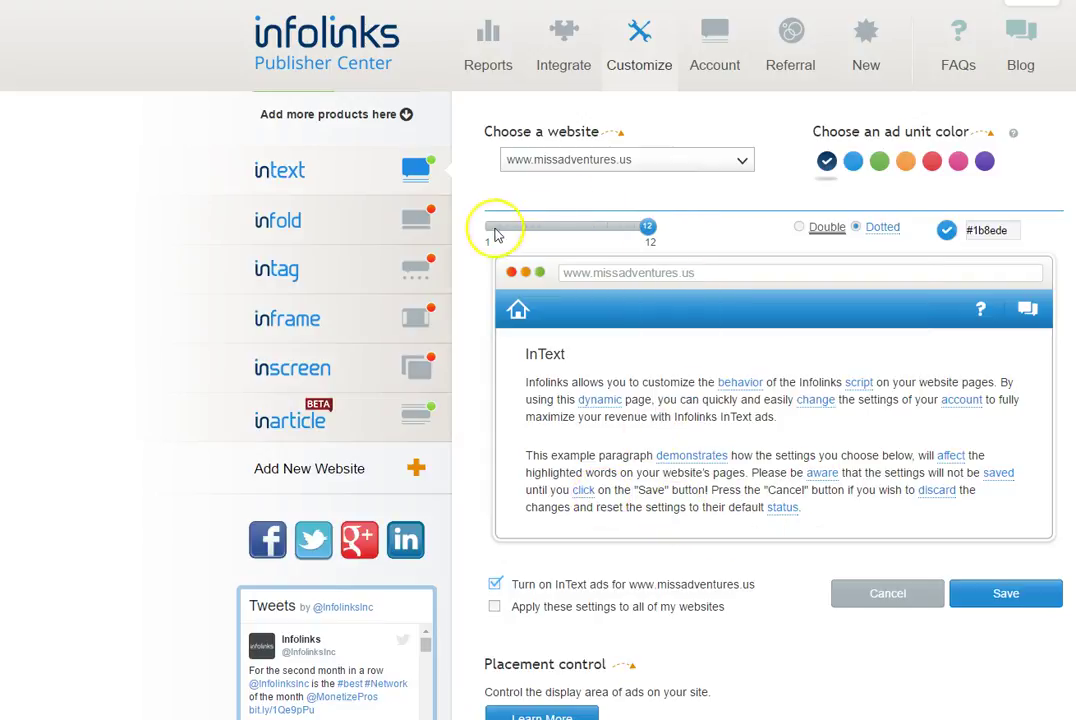
left_click(799, 227)
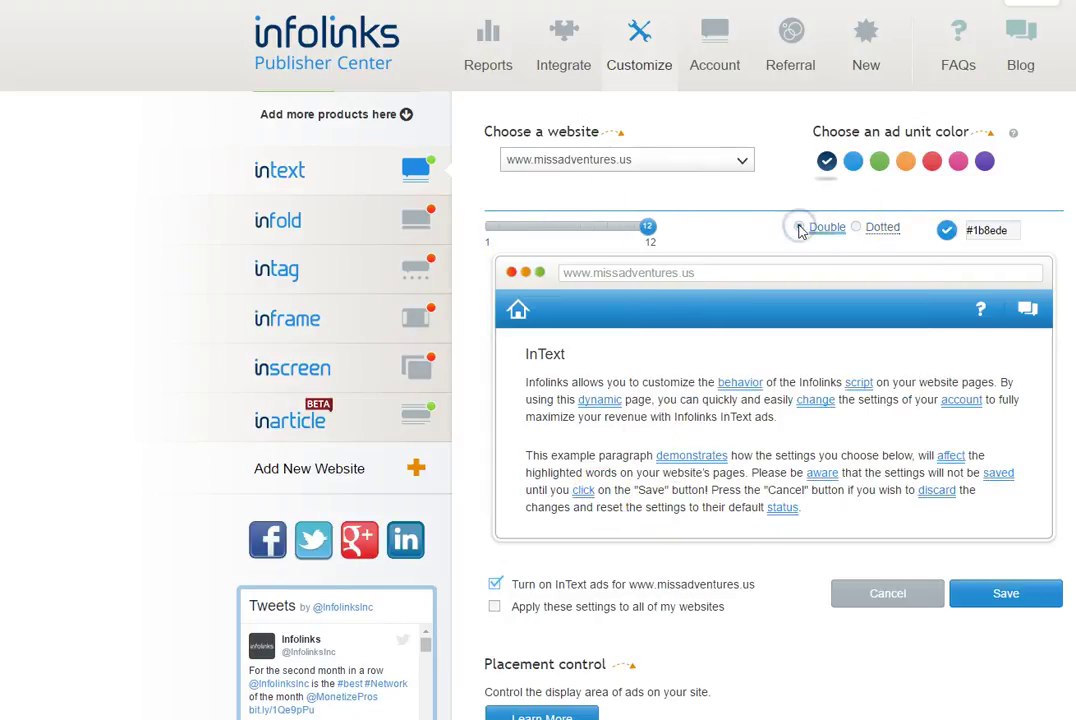
left_click(856, 228)
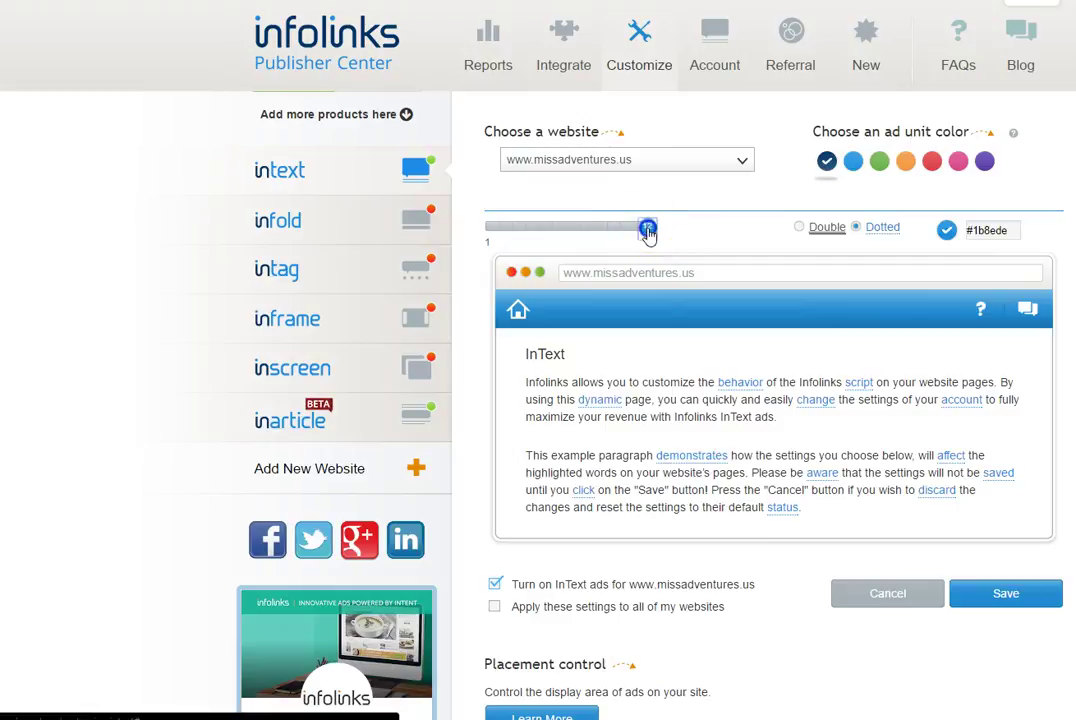
left_click_drag(647, 228, 740, 225)
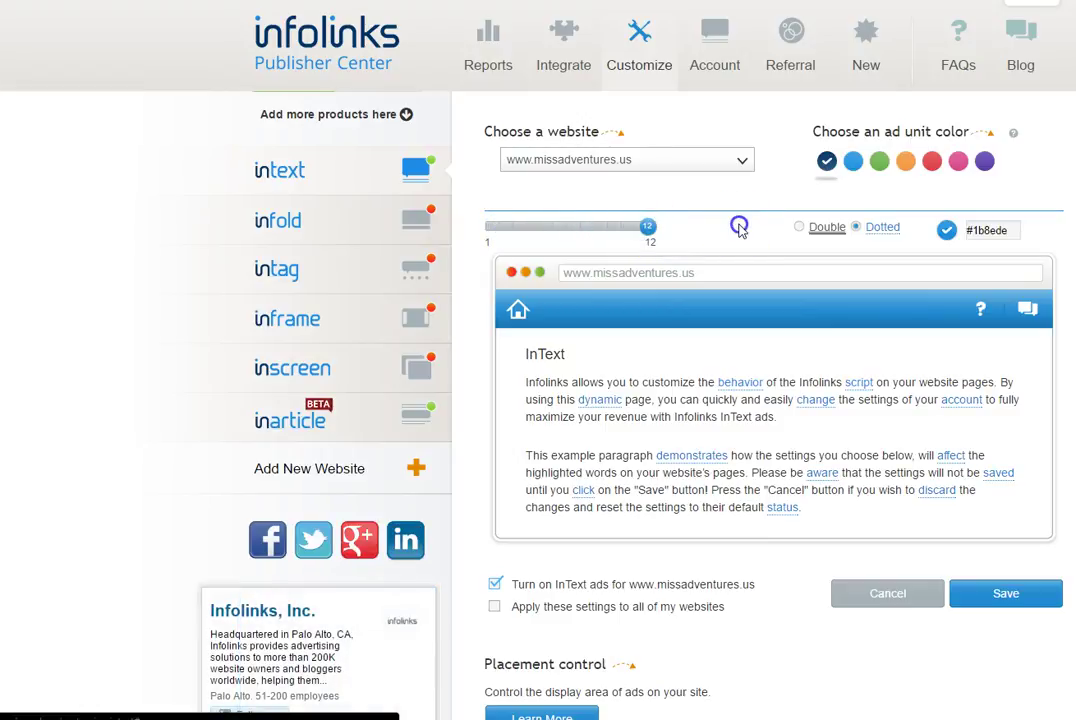
Review the remaining InText options and product list, open the InArticle settings and select the manual tag placement snippet
scroll(740, 231, "down", 2)
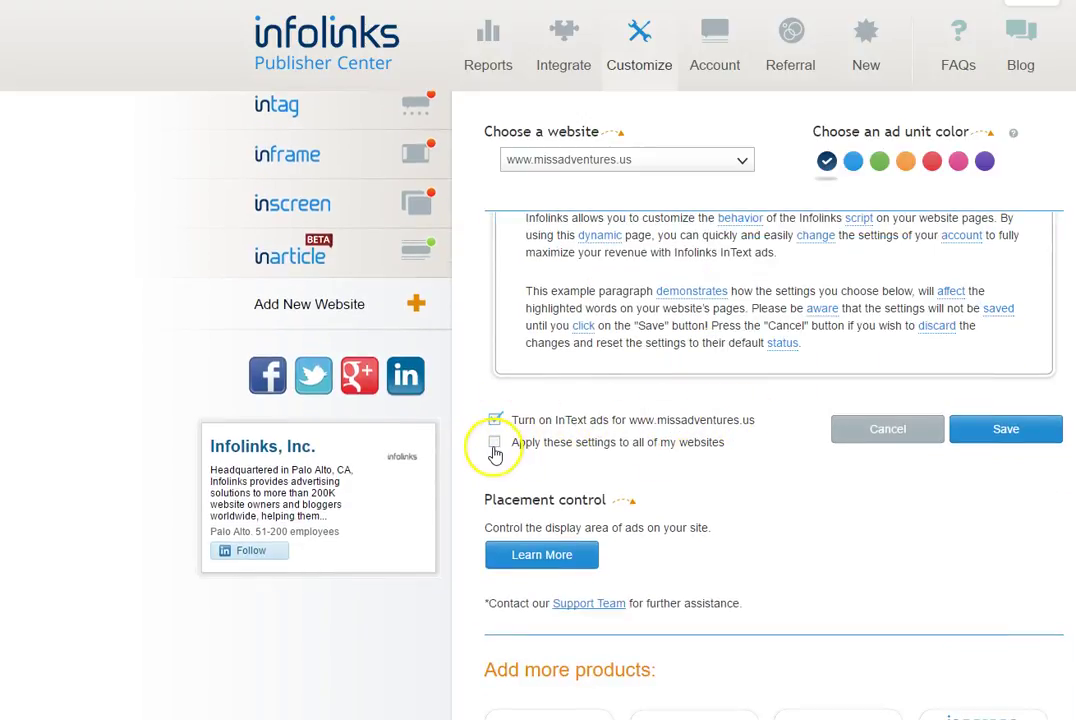
scroll(775, 490, "down", 2)
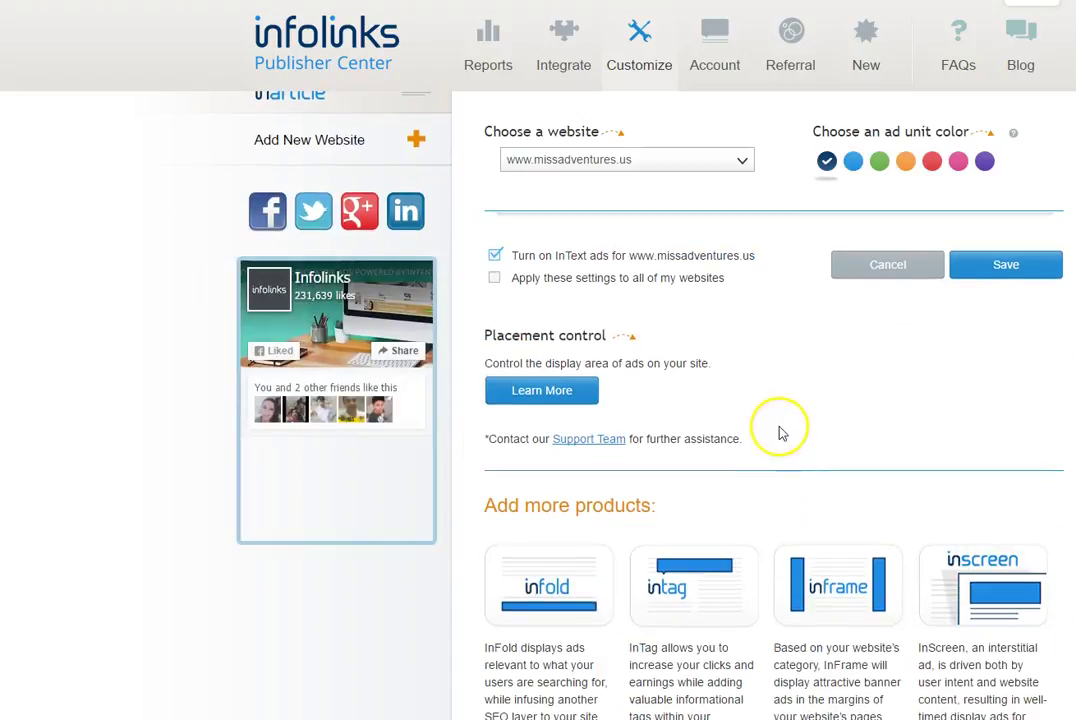
scroll(770, 415, "down", 2)
scroll(770, 415, "up", 6)
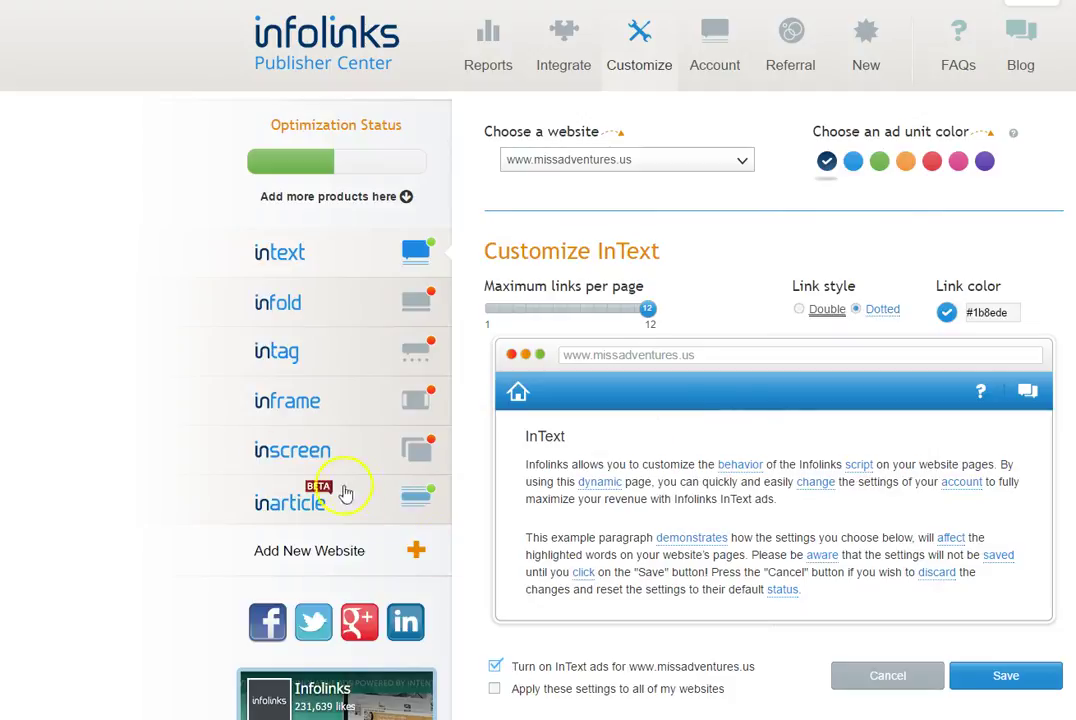
left_click(374, 498)
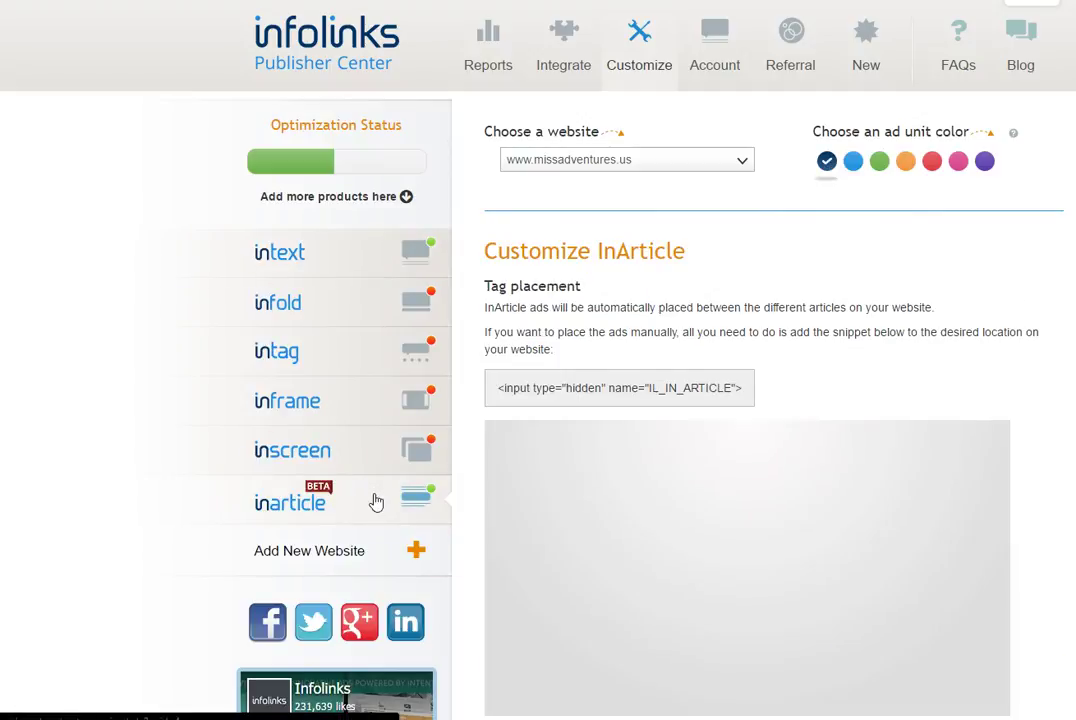
left_click(395, 495)
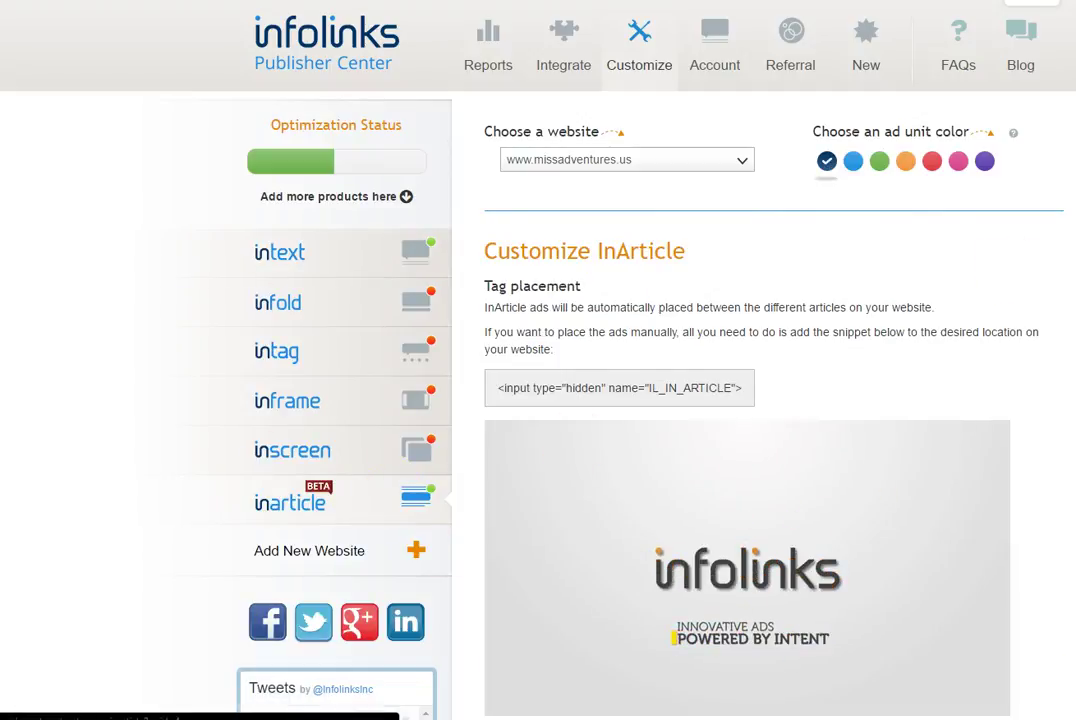
scroll(822, 296, "down", 2)
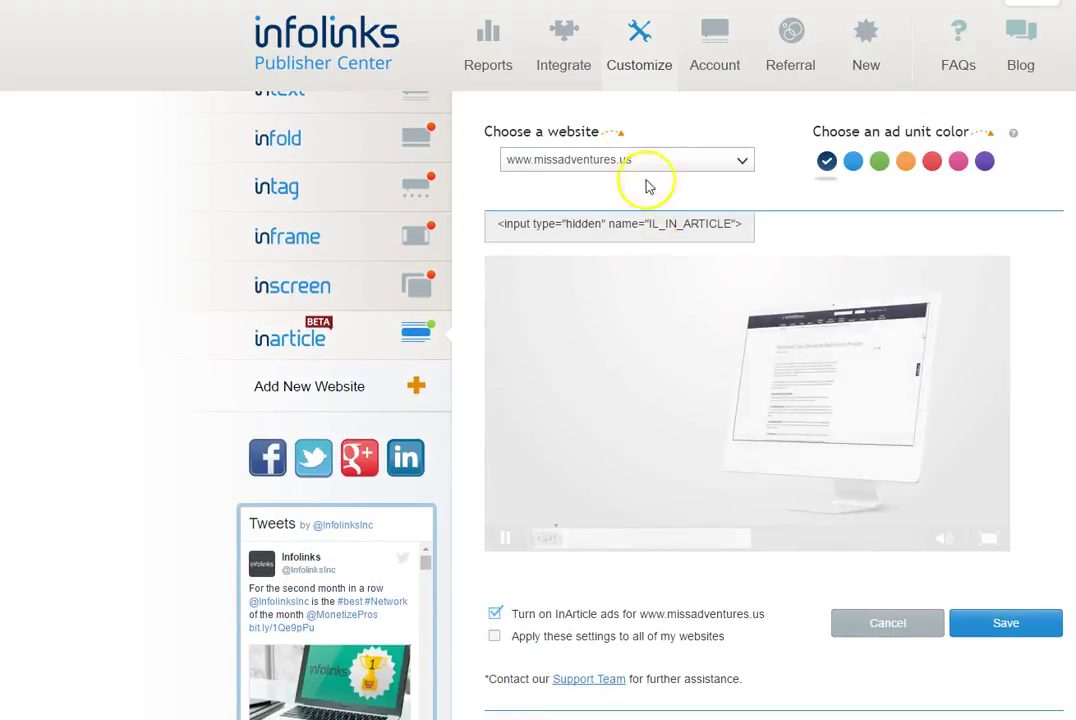
double_click(652, 224)
left_click(652, 224)
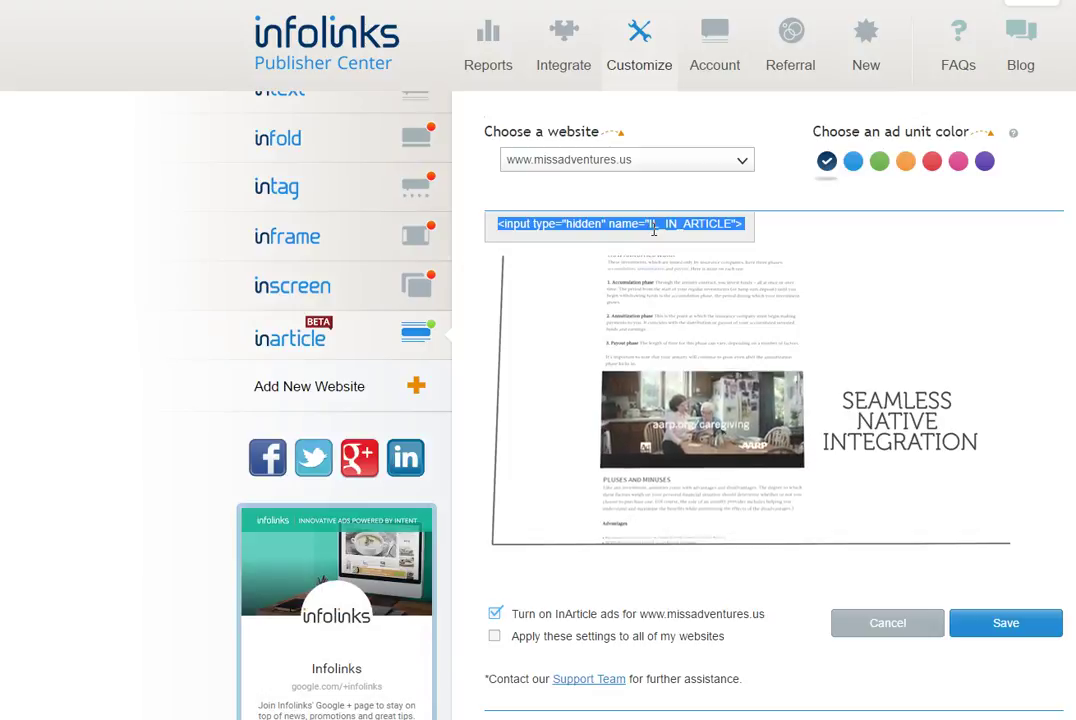
scroll(654, 230, "up", 2)
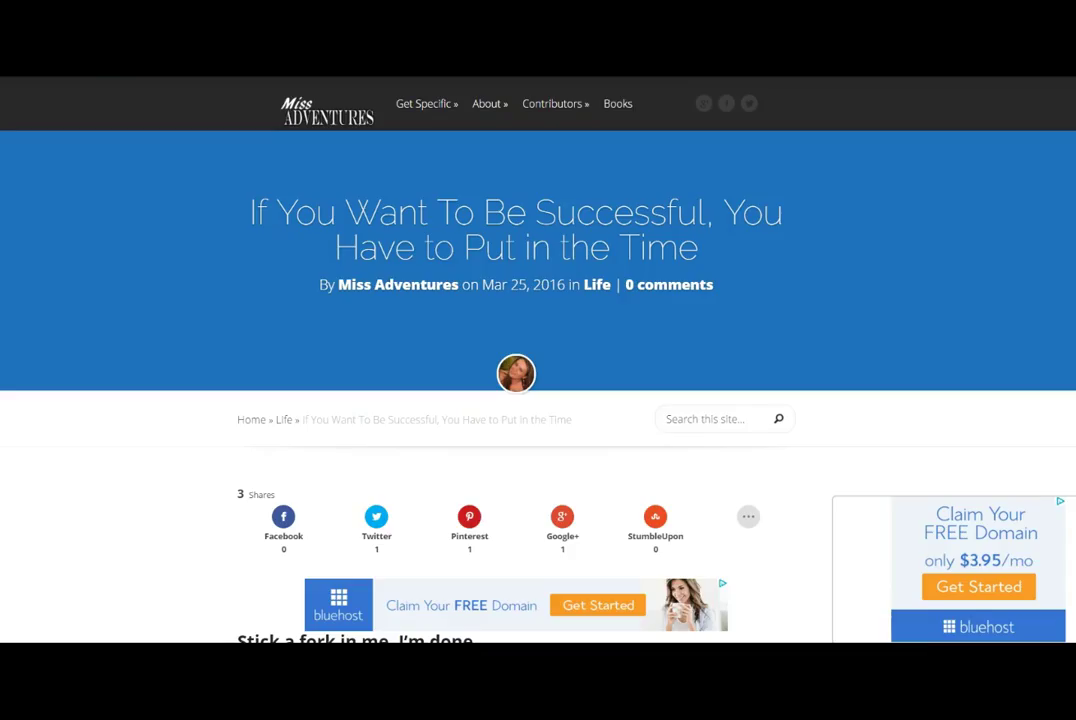
Examine the beginning of the published Miss Adventures post and preview the Infolinks ad on the word "Story"
scroll(432, 328, "down", 2)
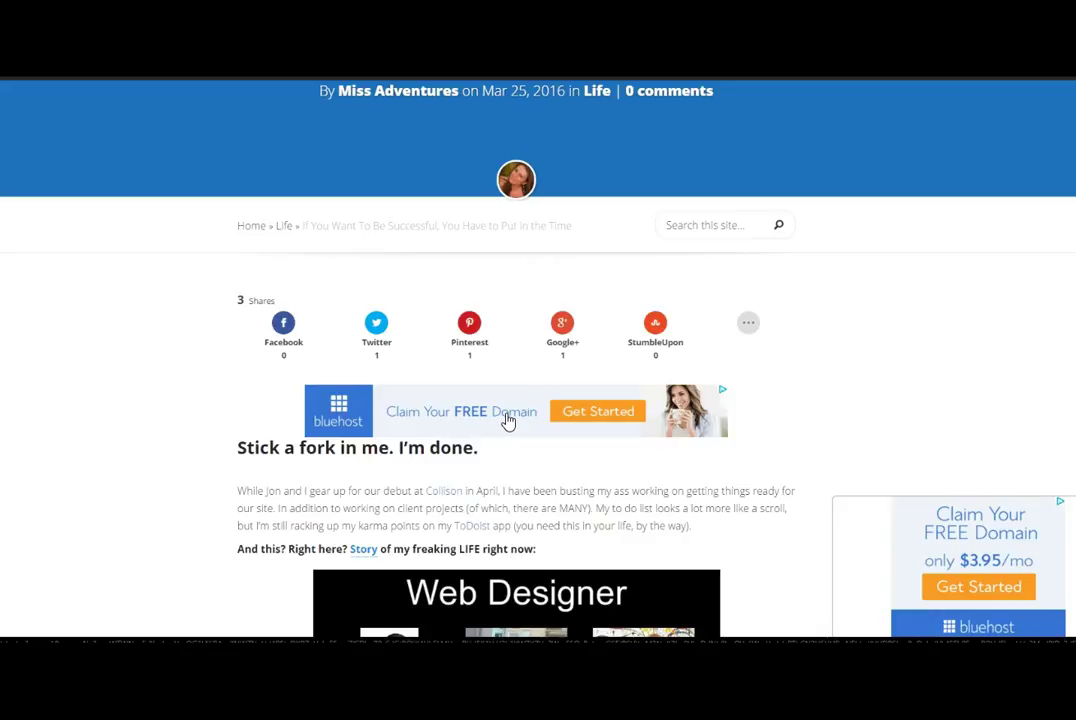
scroll(506, 420, "down", 1)
scroll(540, 403, "down", 1)
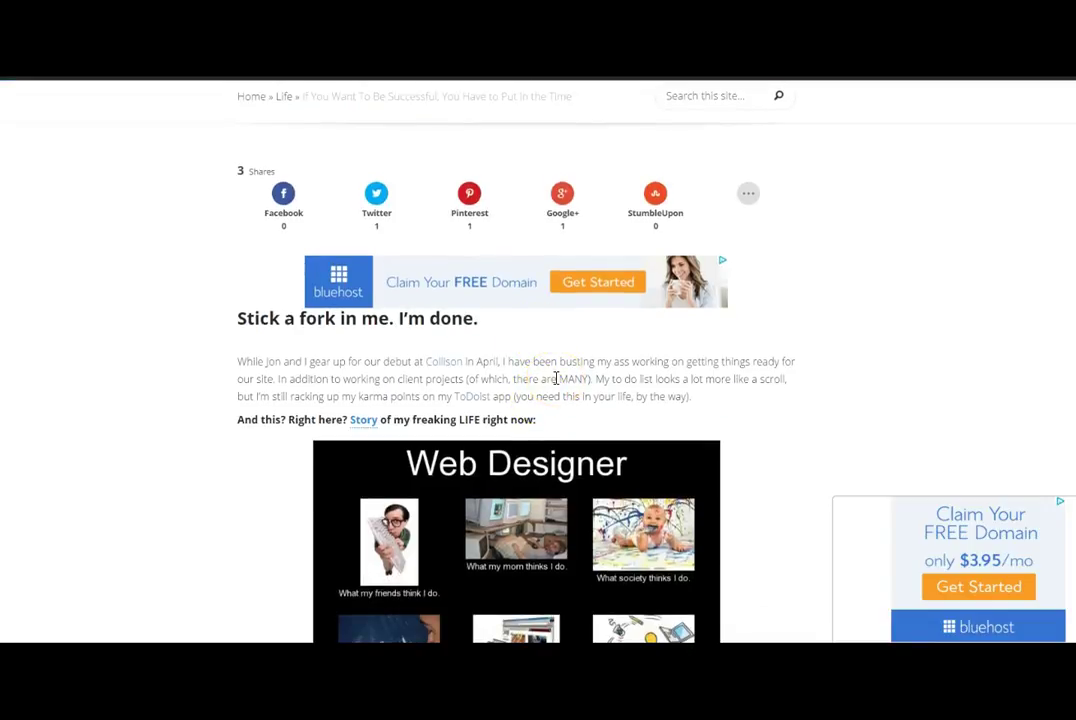
scroll(560, 376, "down", 2)
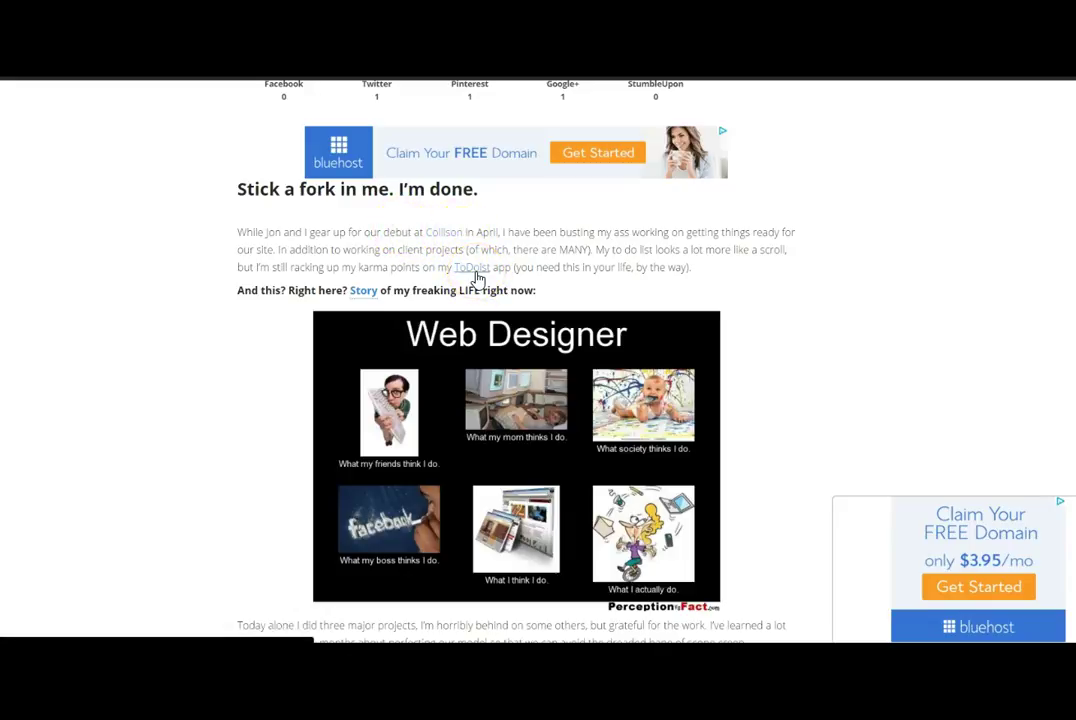
mouse_move(366, 295)
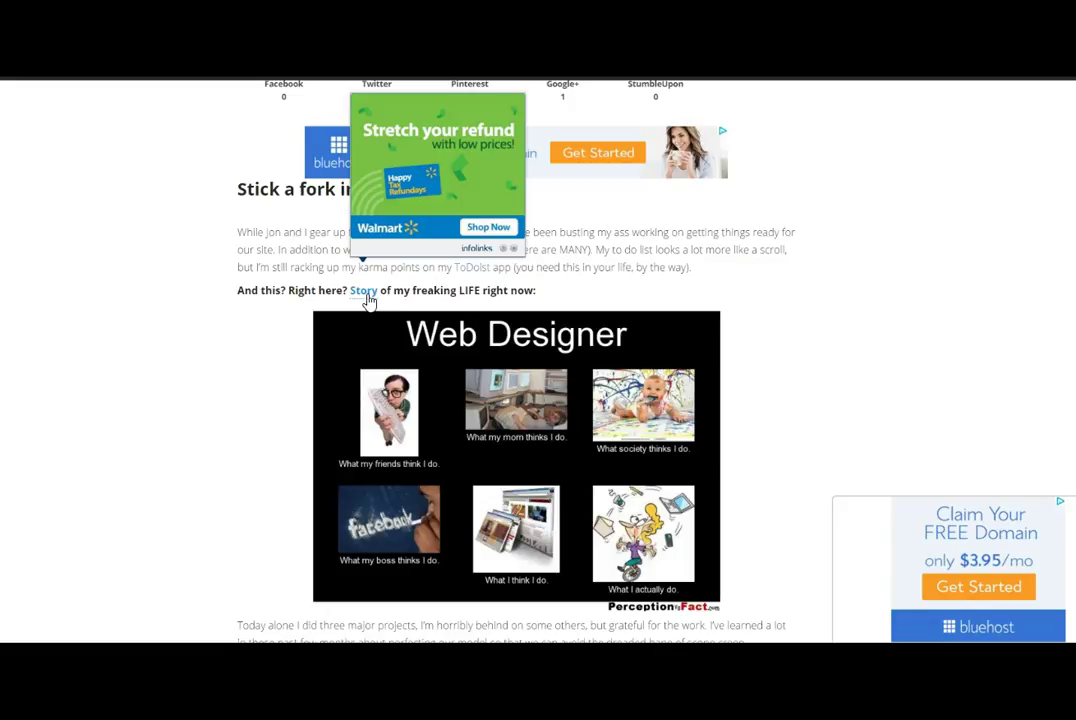
left_click(267, 294)
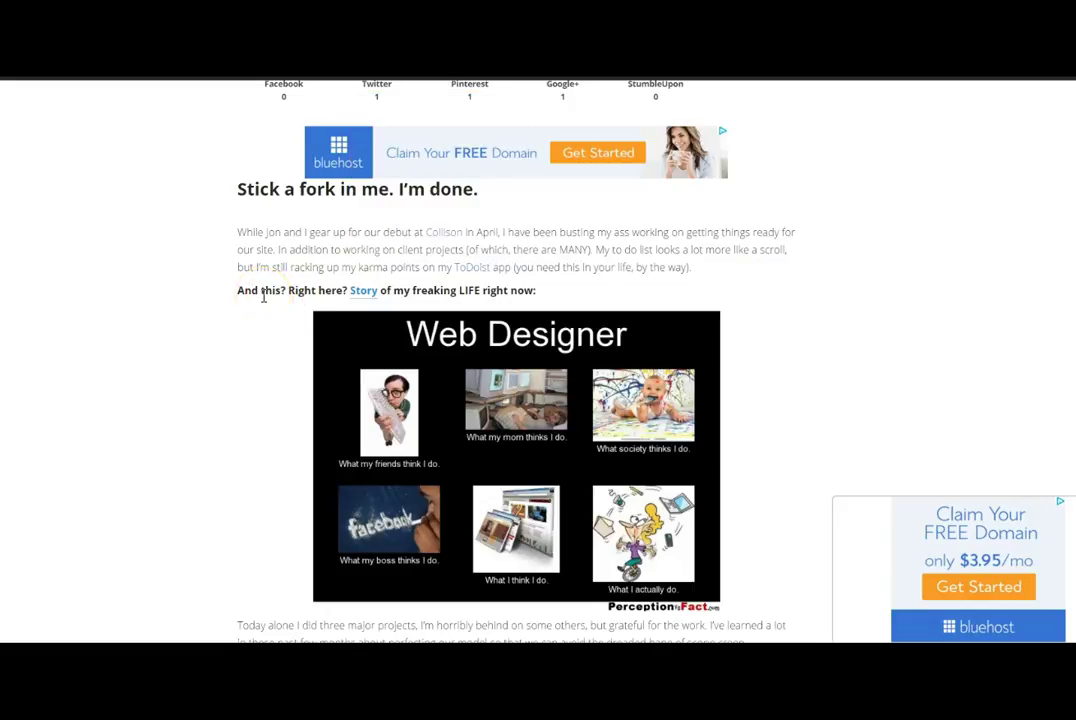
Examine the in-text ad links in the post's middle paragraphs, such as "remedy", "payments" and "DISCOUNTS"
scroll(263, 296, "down", 2)
scroll(263, 296, "down", 1)
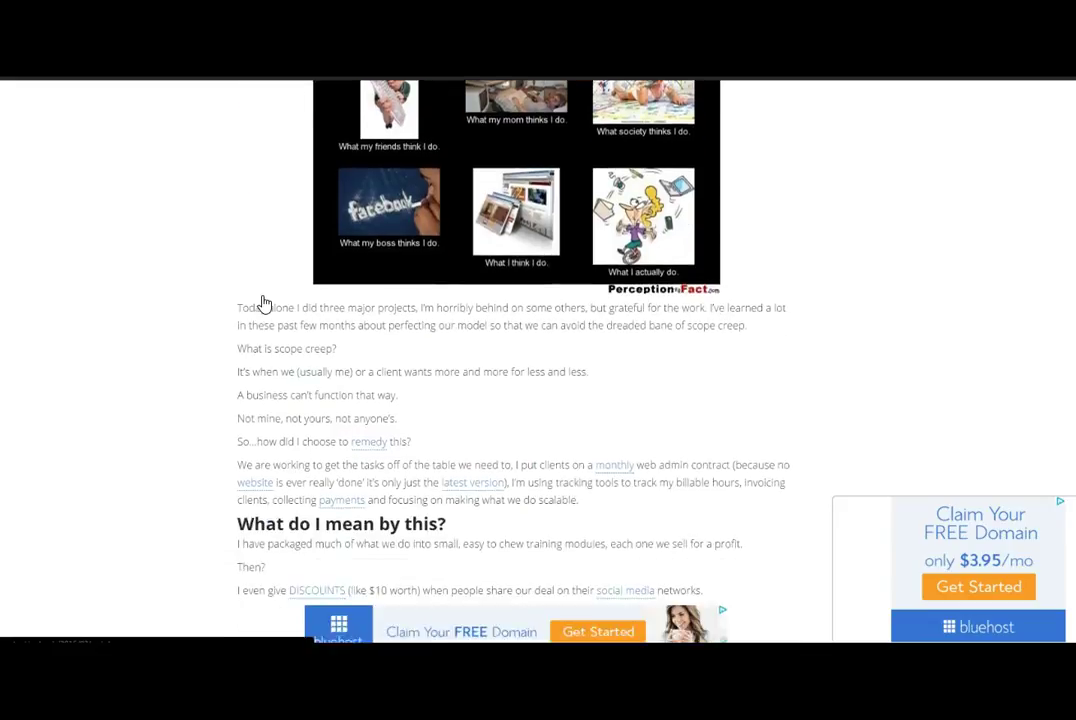
scroll(263, 296, "up", 2)
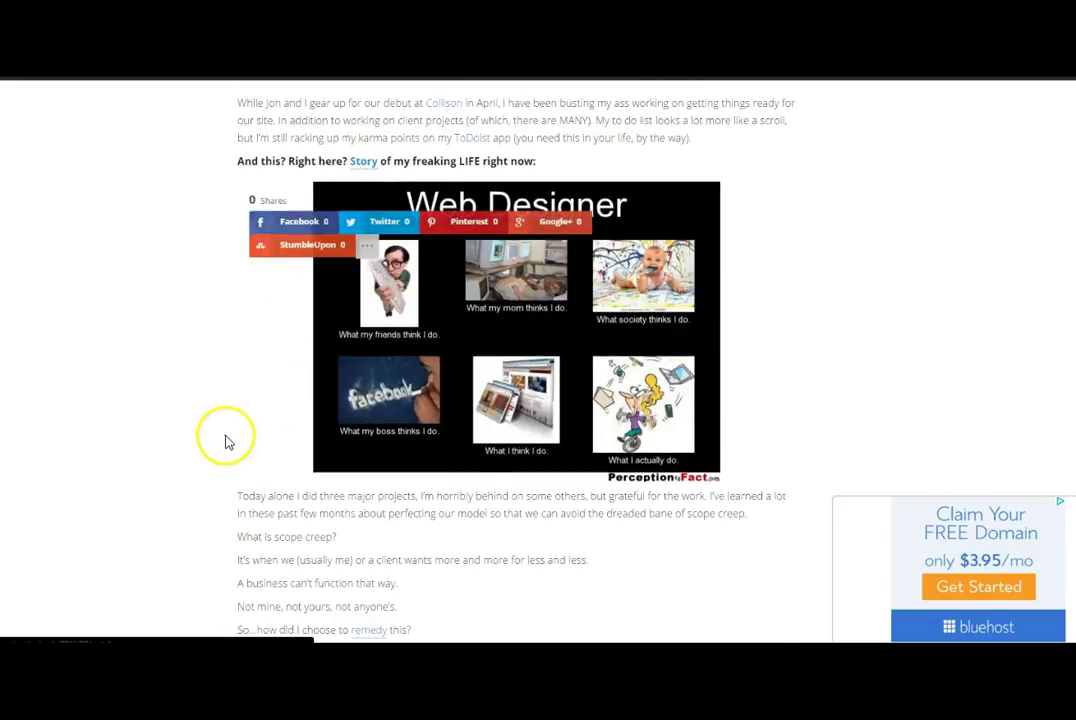
scroll(221, 440, "down", 2)
mouse_move(360, 383)
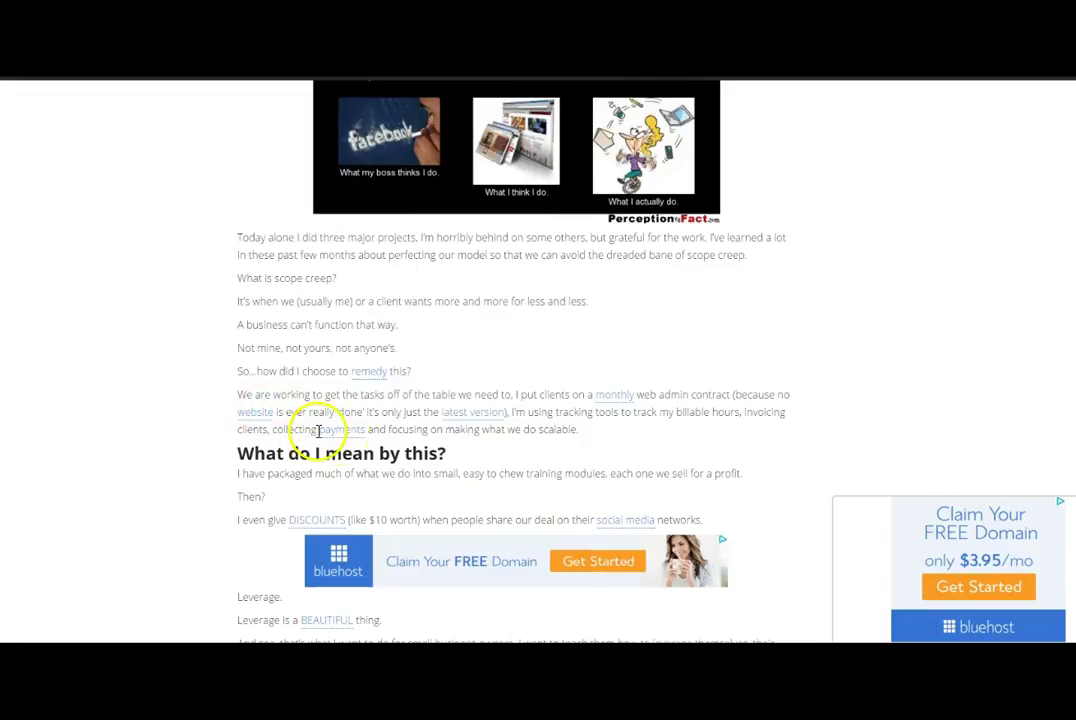
mouse_move(372, 437)
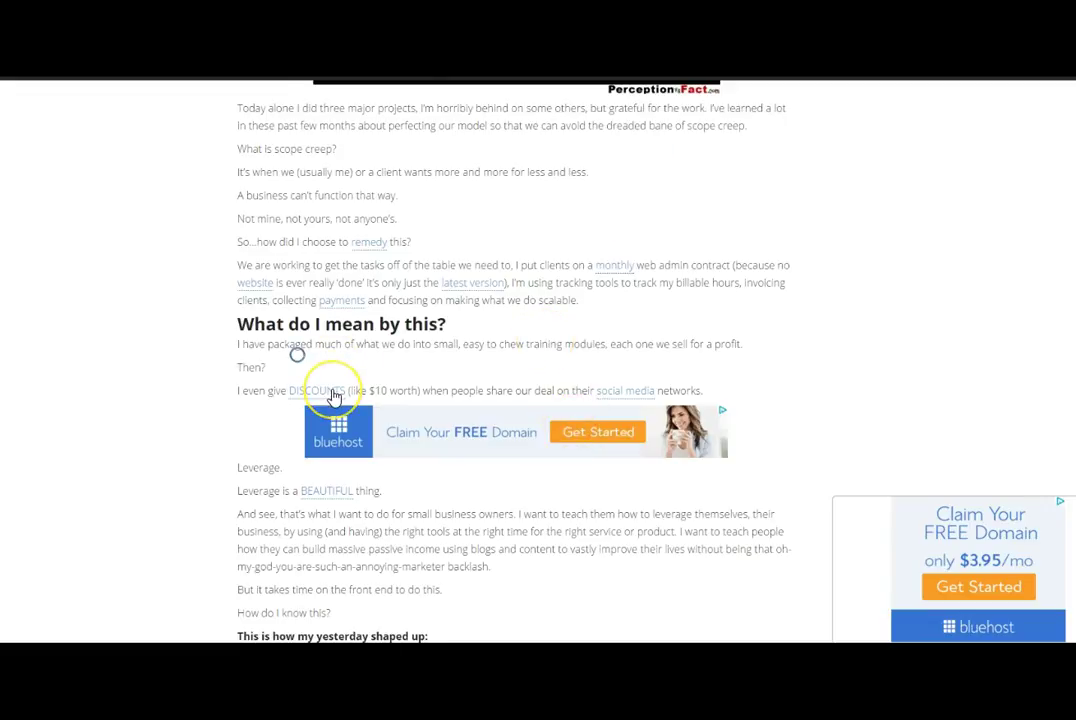
mouse_move(334, 397)
left_click(259, 391)
Preview the in-text ads on "BEAUTIFUL" and "text messages" and check the rest of the post down to its end
scroll(240, 400, "down", 2)
mouse_move(318, 371)
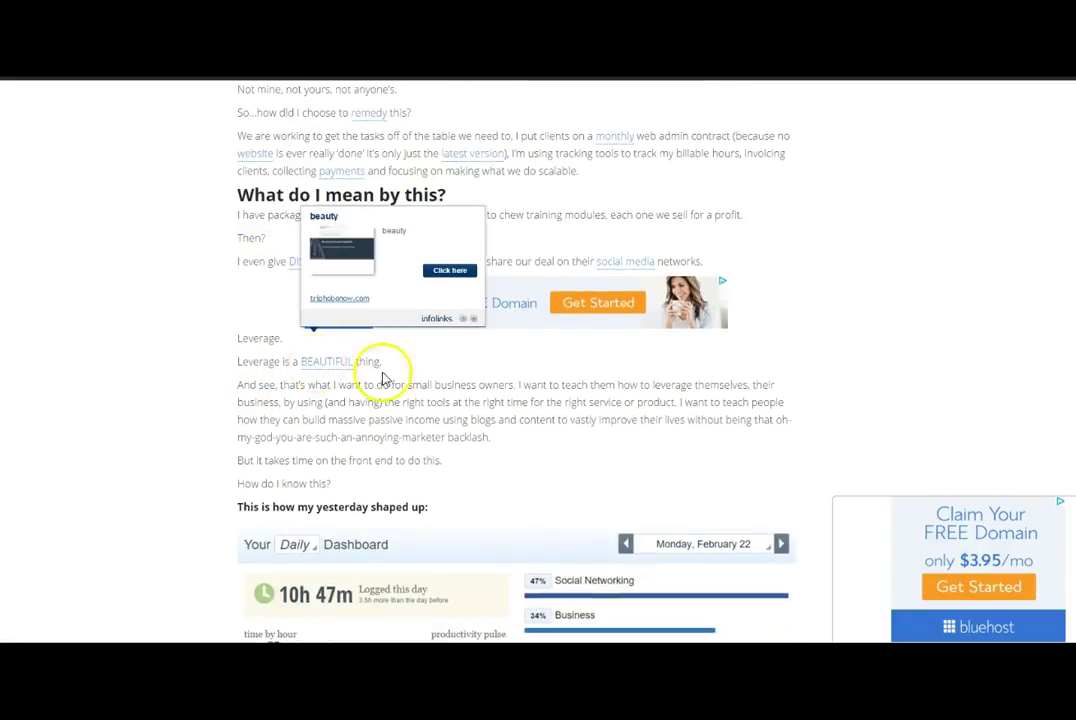
scroll(519, 391, "down", 1)
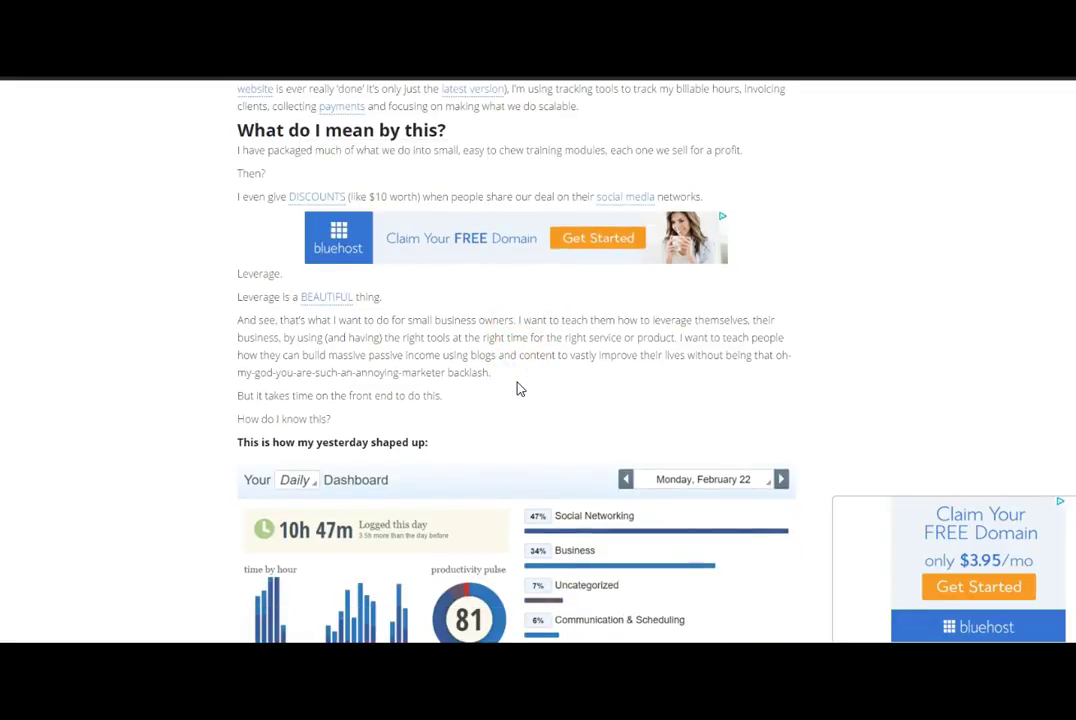
scroll(519, 389, "down", 5)
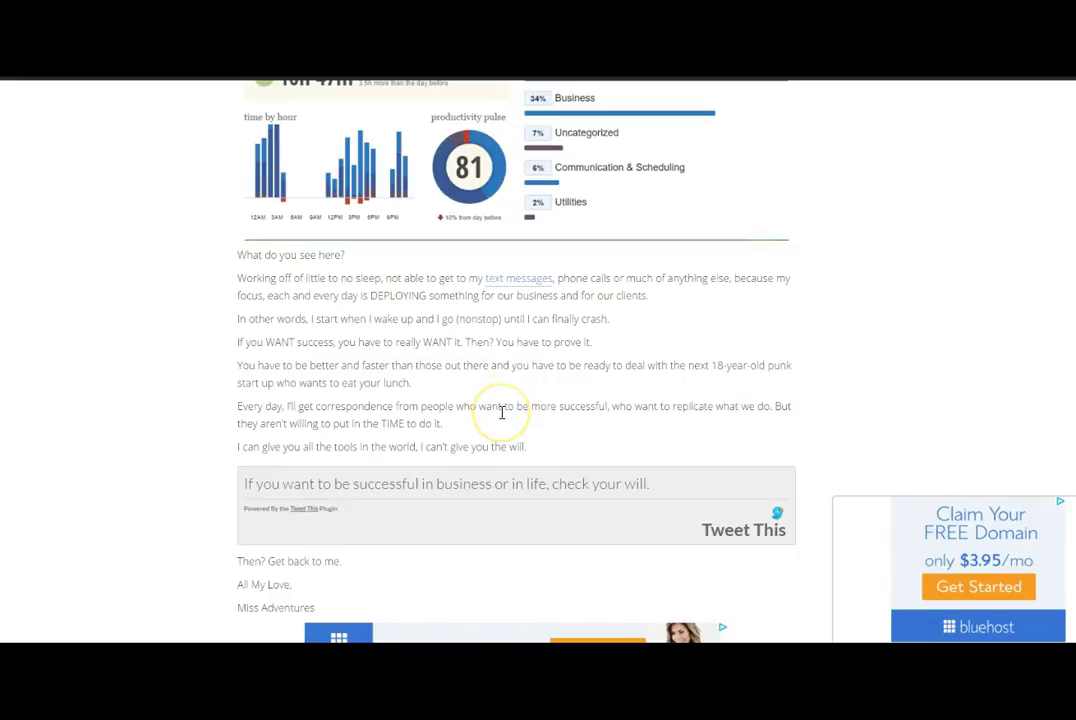
scroll(502, 412, "up", 1)
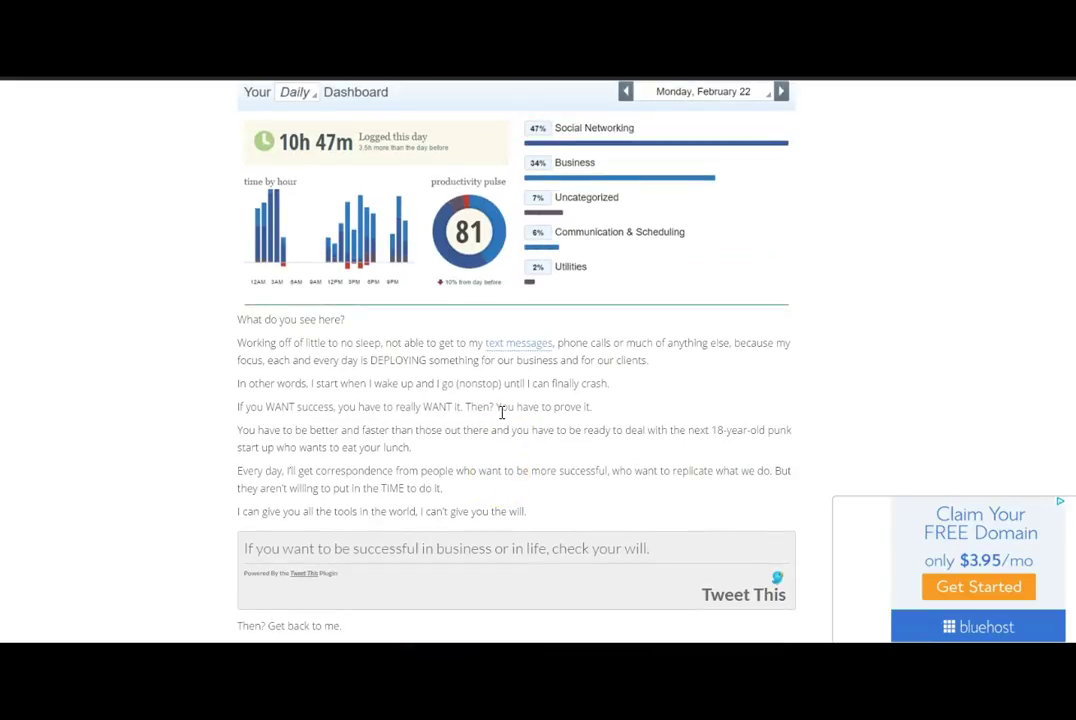
left_click(505, 351)
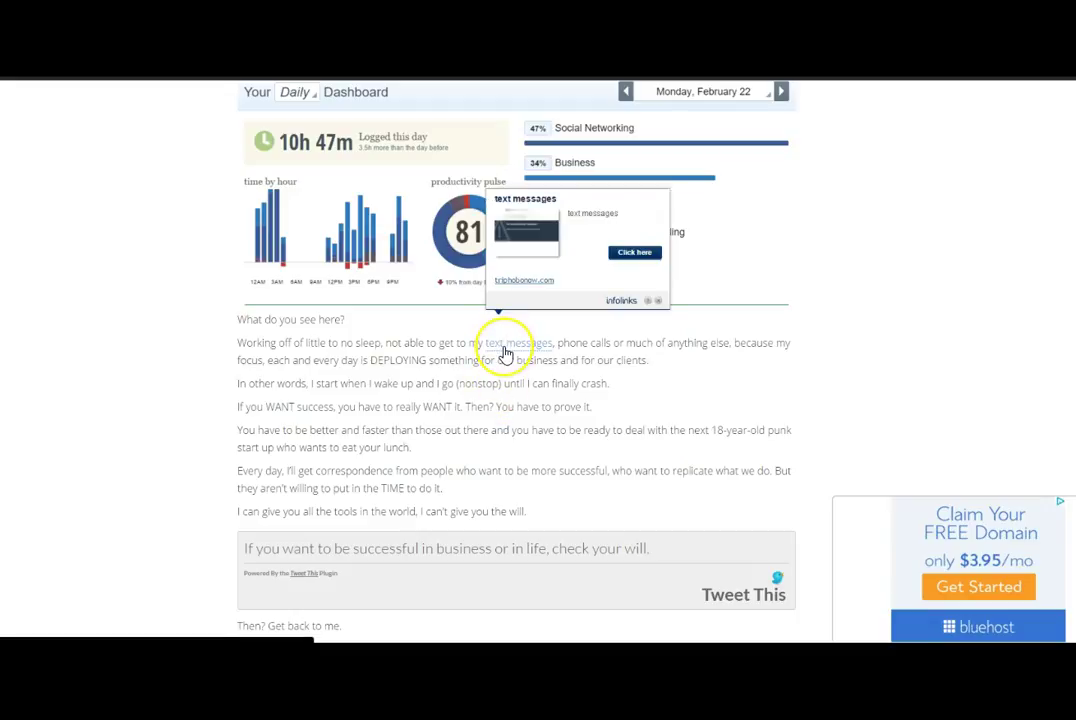
scroll(488, 430, "down", 3)
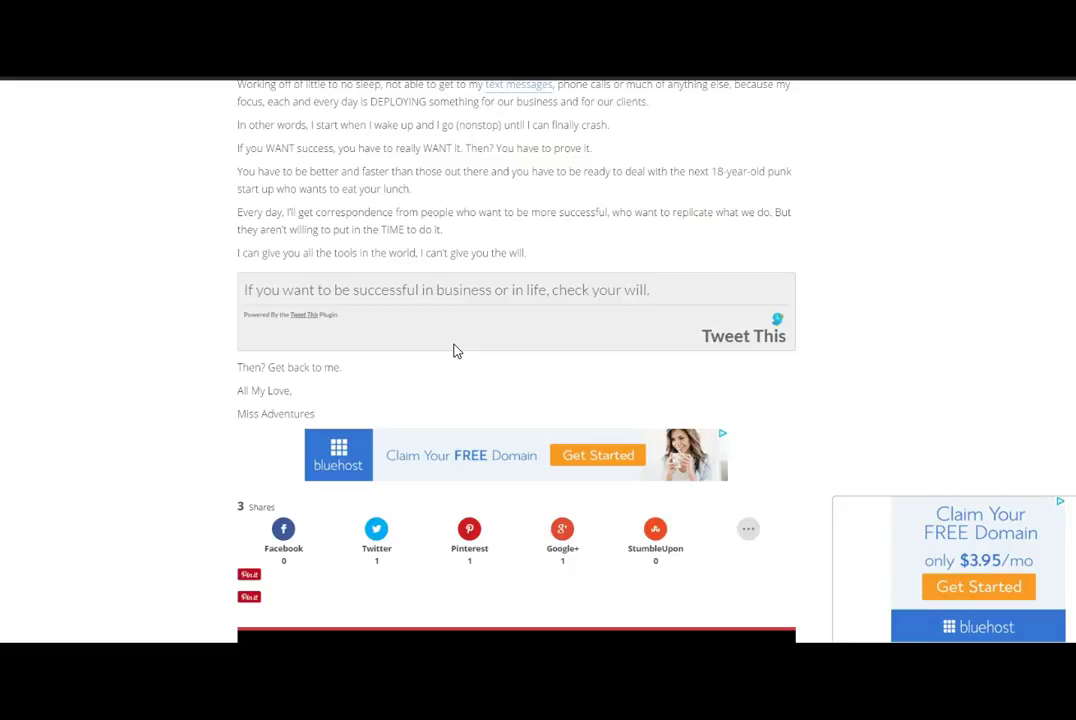
Review the post again between its closing banner and its title, checking how in-text links and Bluehost banners are spread through the content
scroll(456, 338, "up", 4)
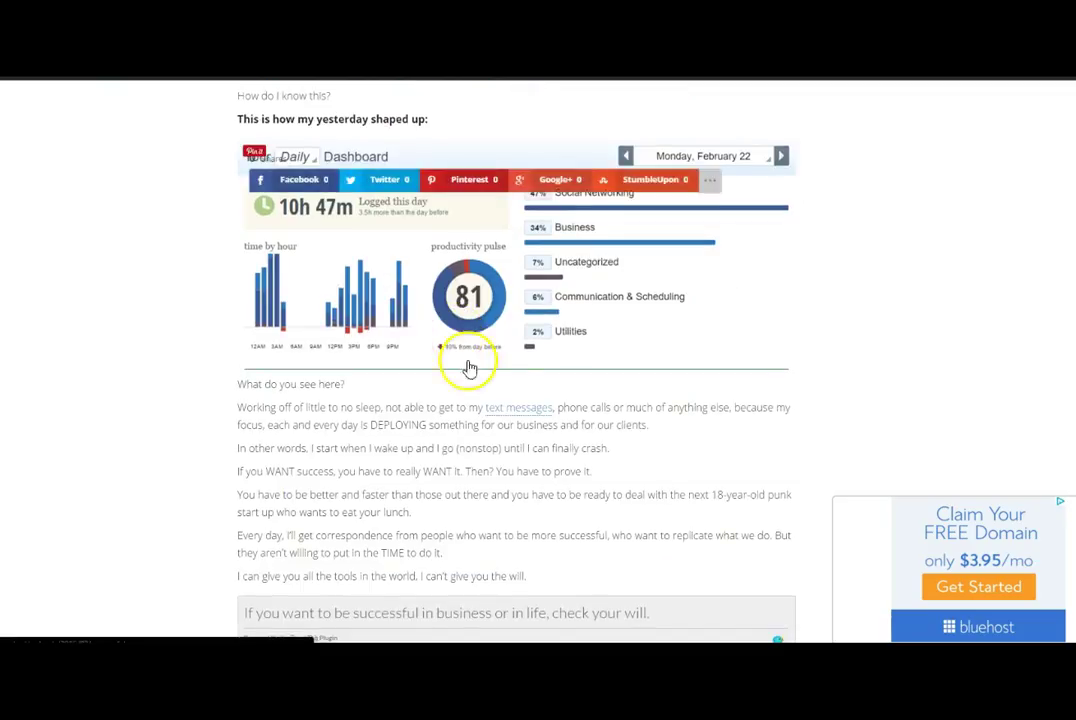
scroll(497, 390, "up", 3)
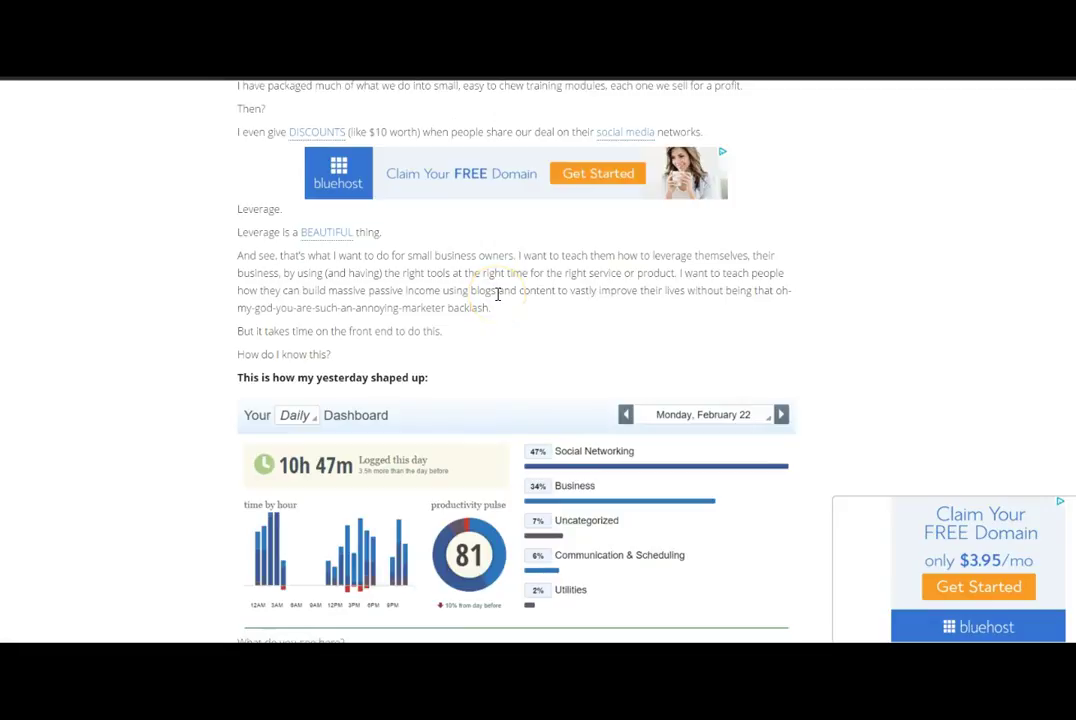
scroll(497, 294, "up", 10)
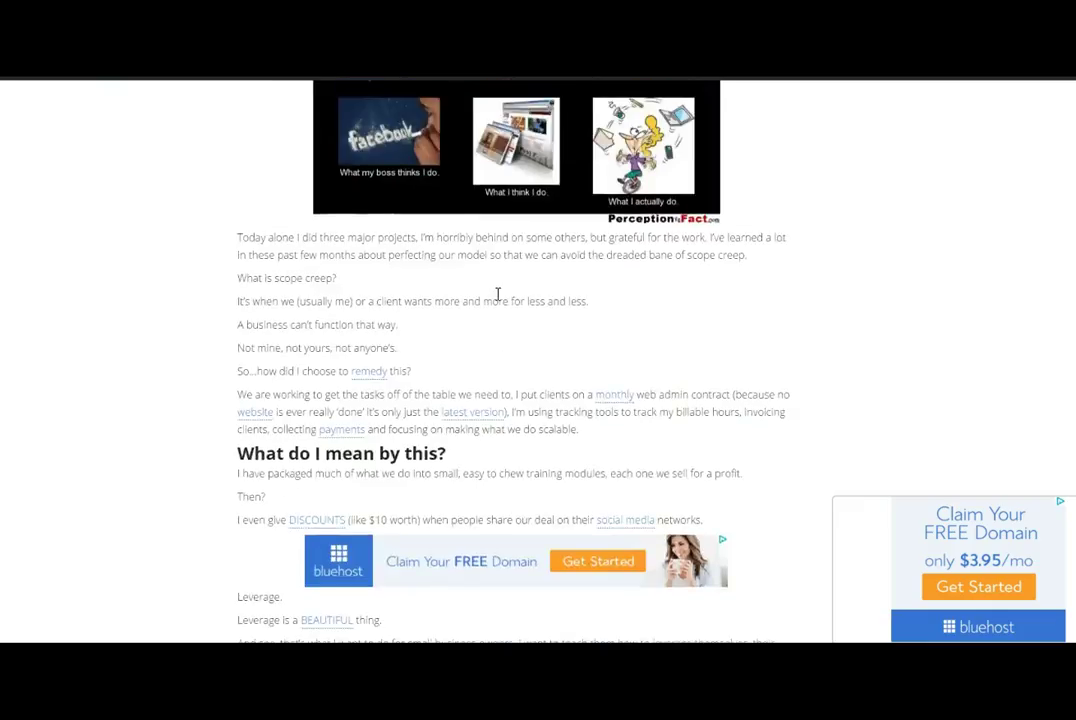
scroll(497, 294, "up", 2)
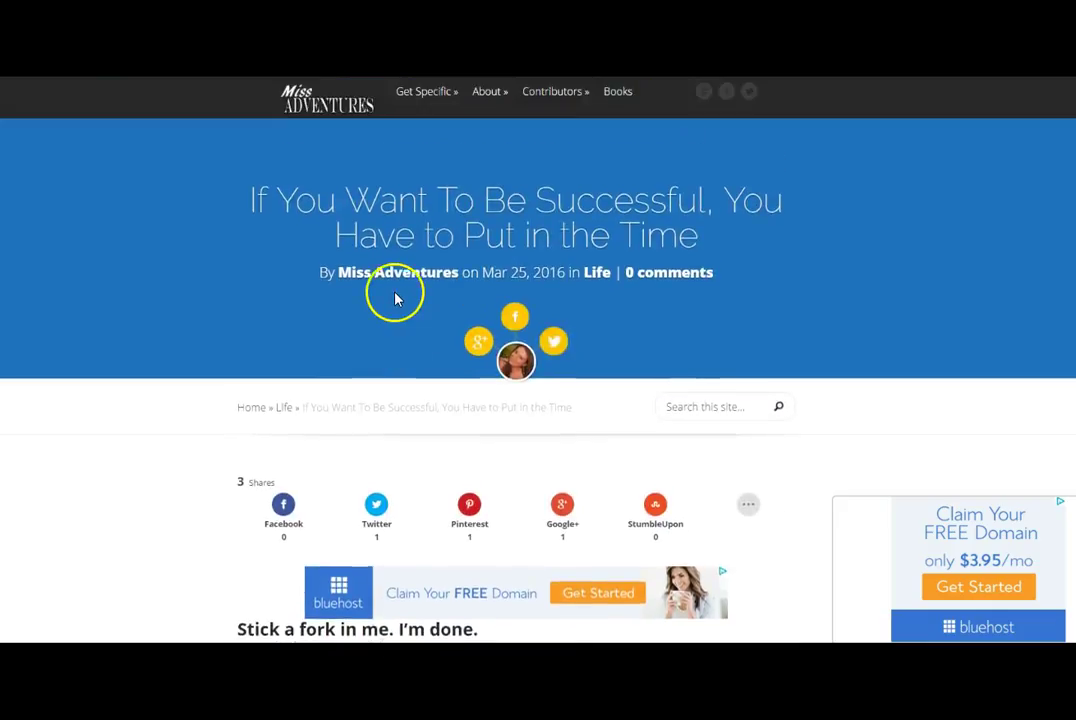
scroll(395, 294, "down", 4)
scroll(190, 400, "down", 12)
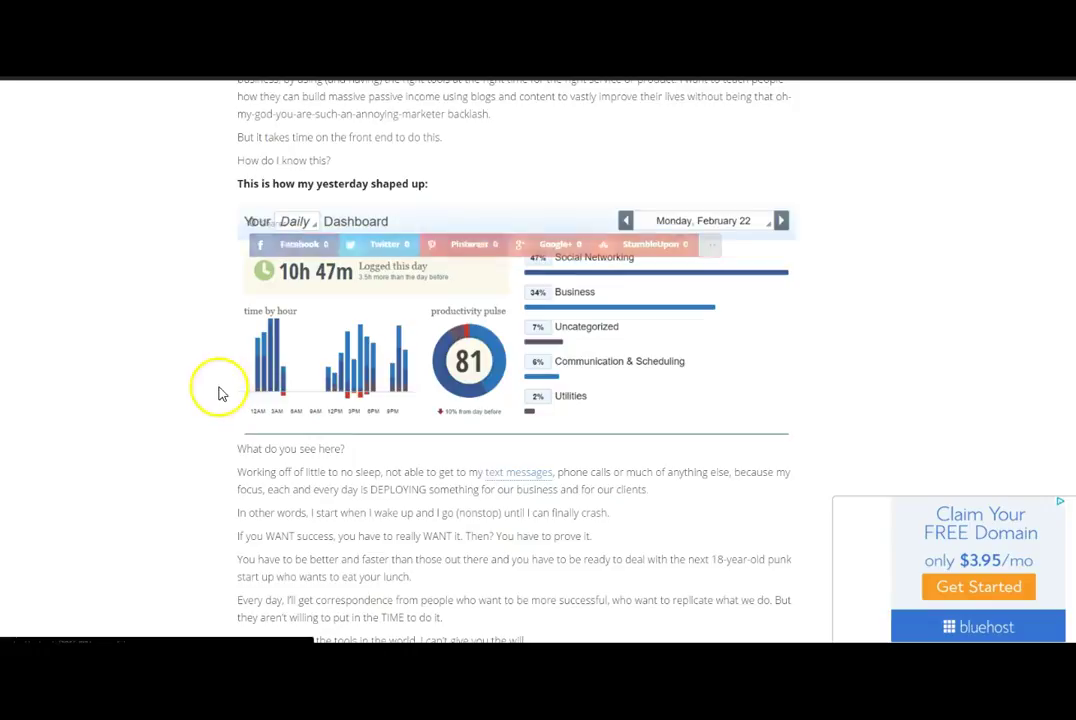
scroll(160, 395, "up", 8)
scroll(160, 397, "up", 3)
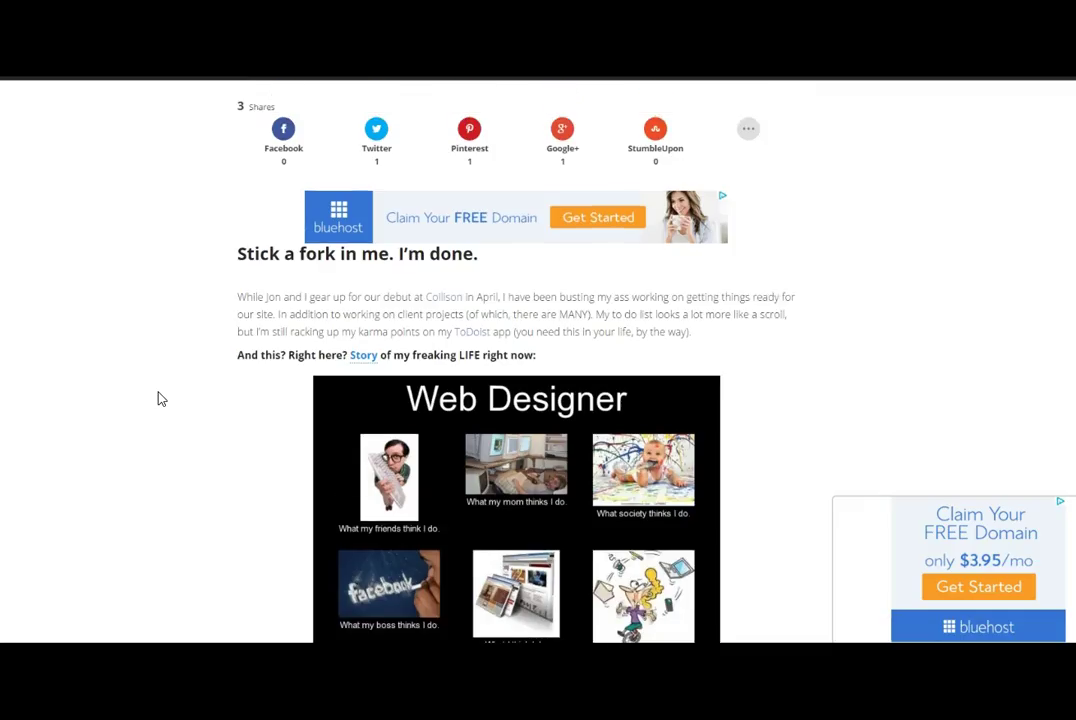
Compare the Bluehost banners above "Stick a fork in me" and below the sign-off with the in-text ad links in the paragraphs between
left_click(197, 391)
scroll(208, 390, "down", 2)
scroll(212, 392, "up", 2)
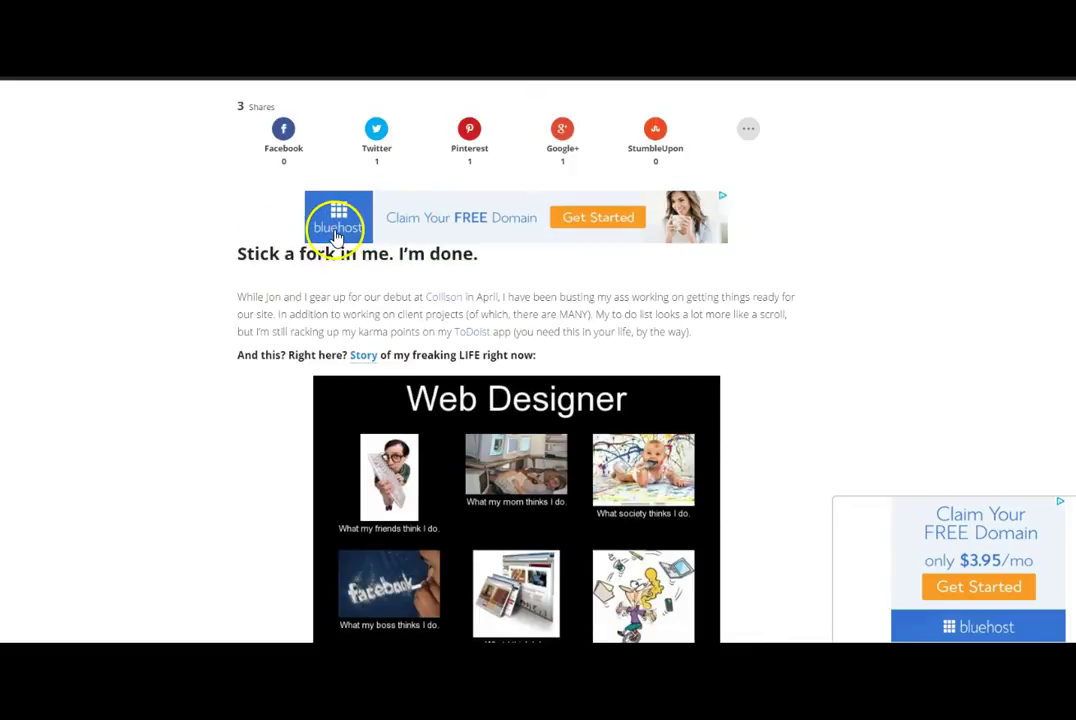
left_click(197, 310)
scroll(197, 313, "down", 10)
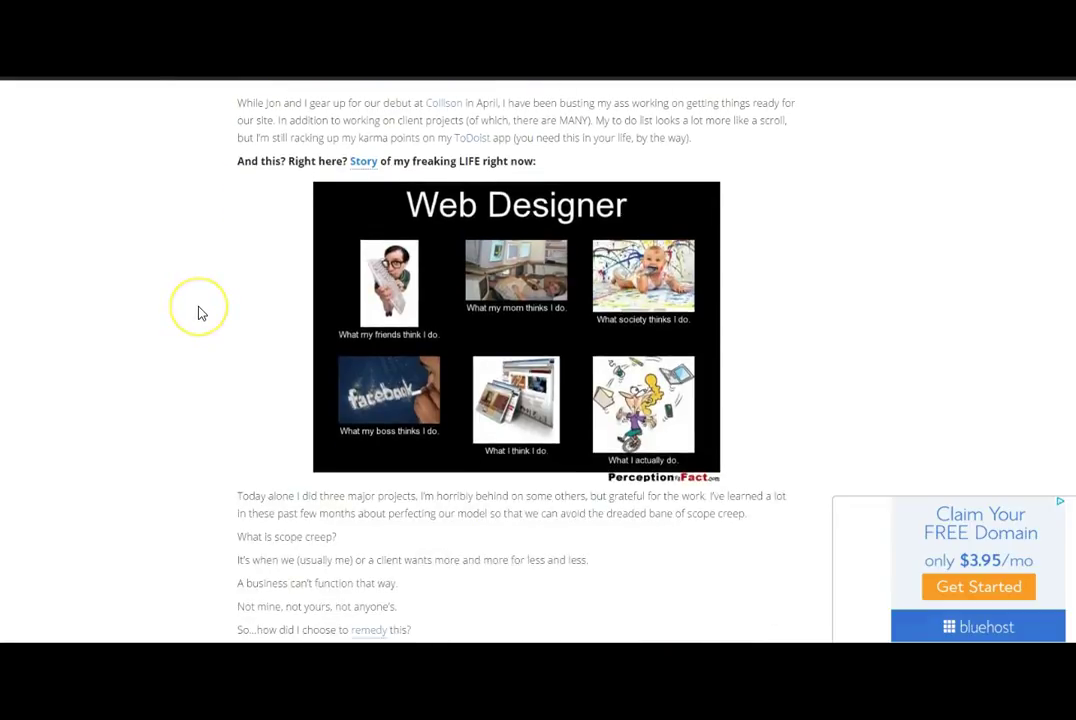
scroll(199, 312, "down", 4)
scroll(223, 336, "up", 2)
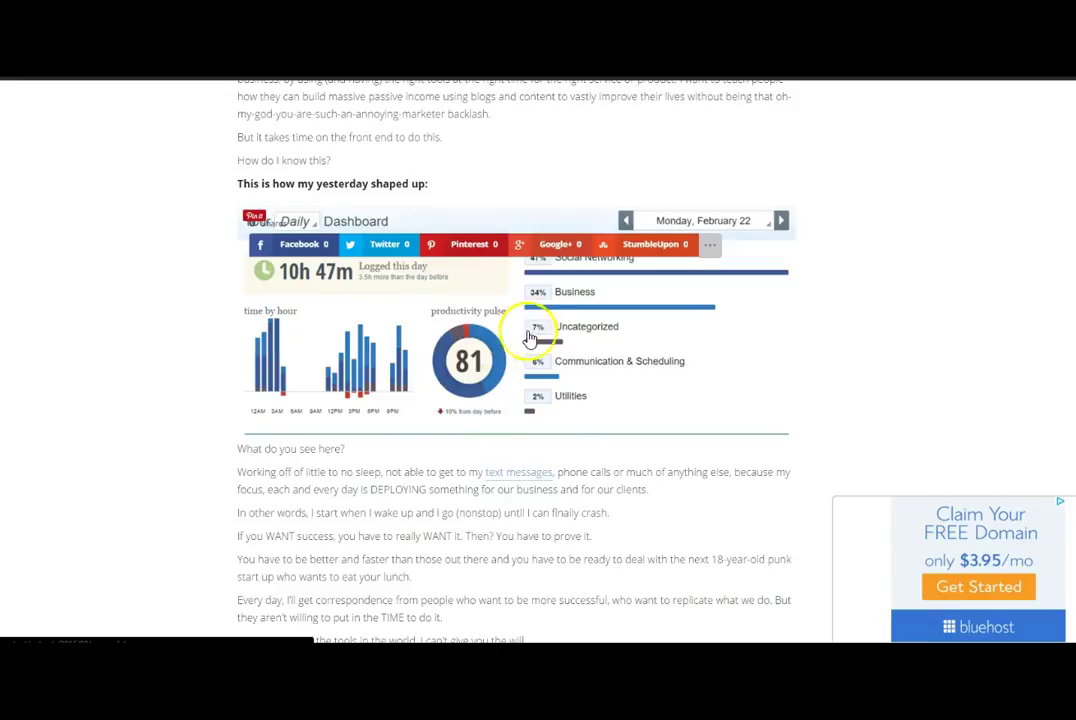
scroll(510, 350, "down", 5)
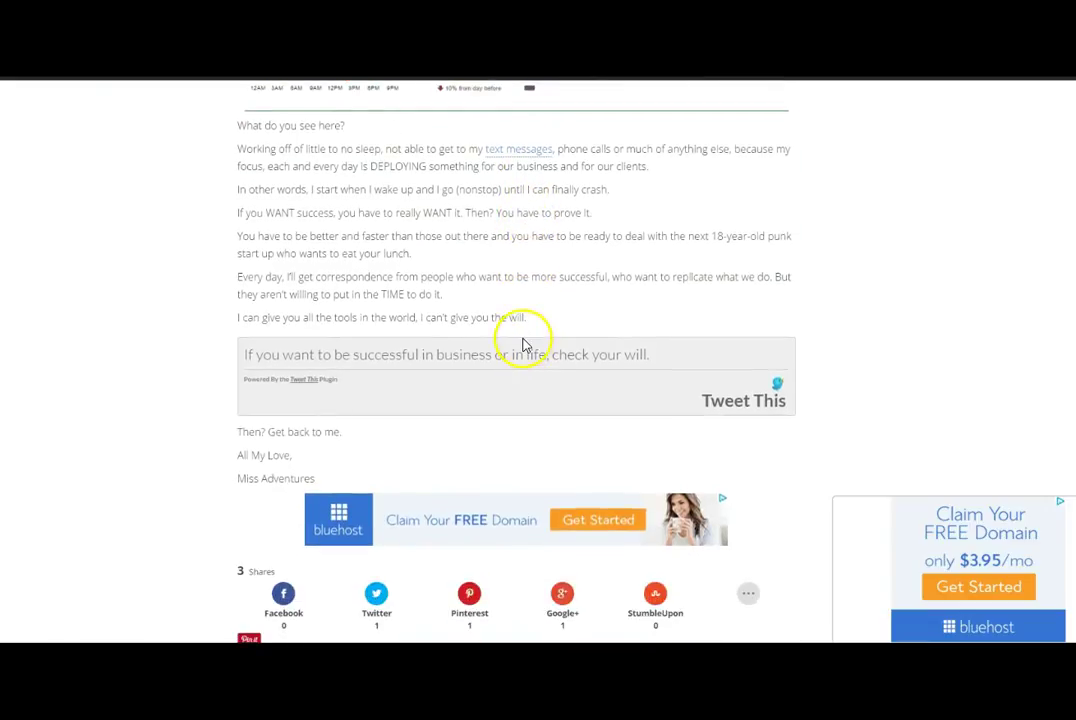
scroll(526, 345, "up", 4)
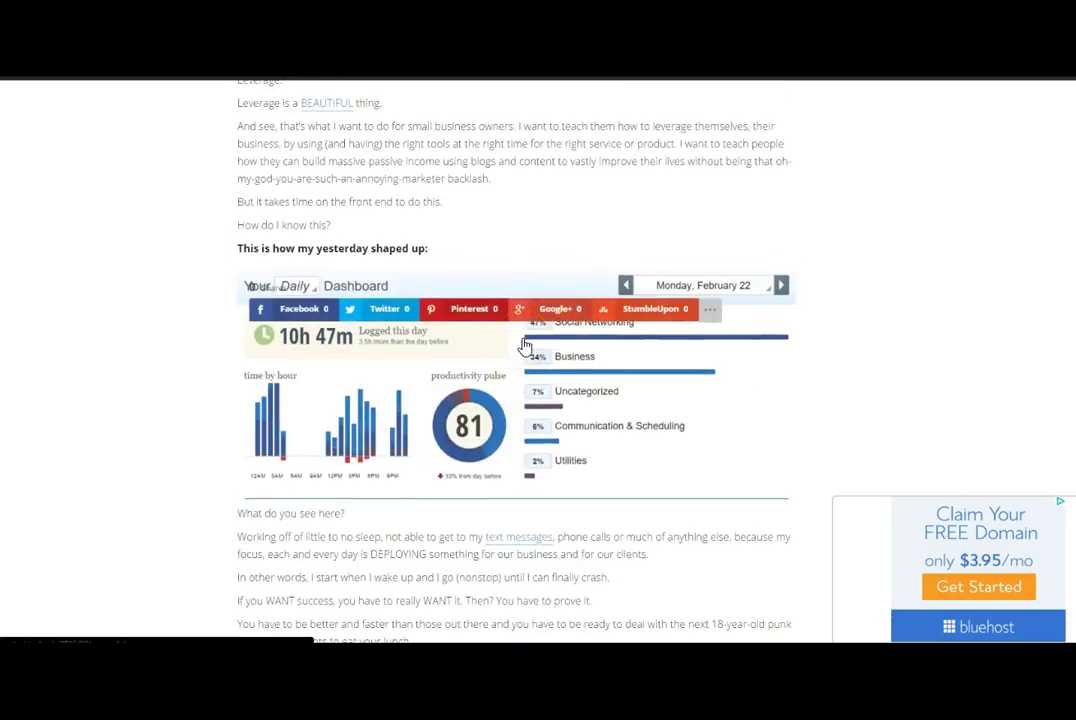
scroll(523, 300, "up", 6)
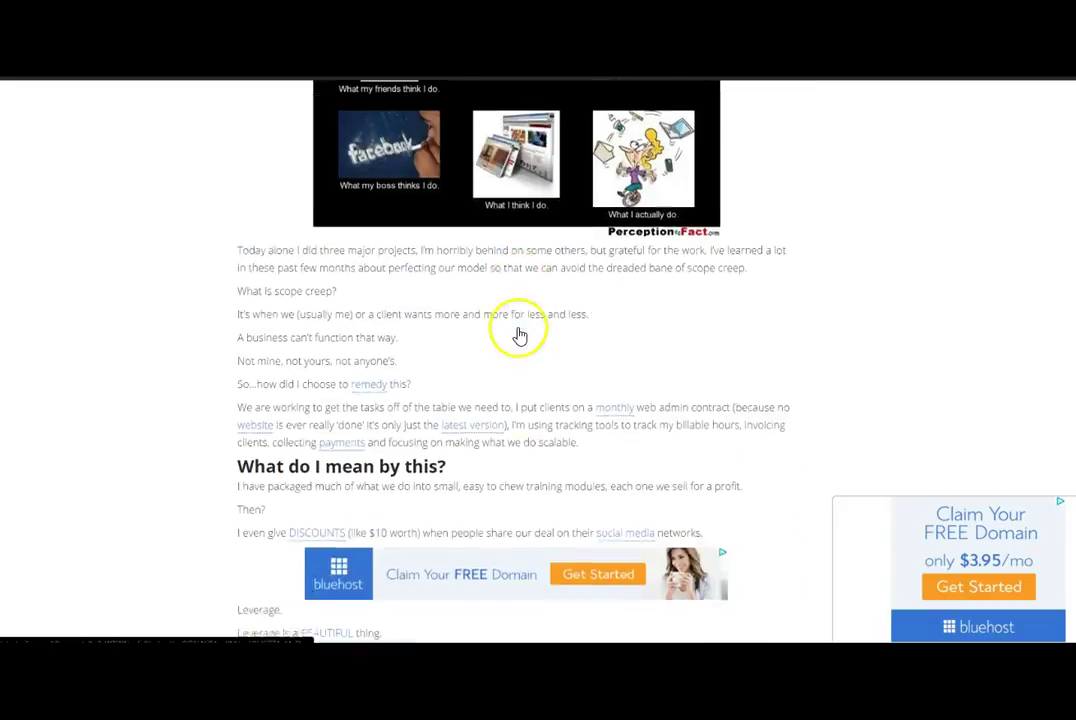